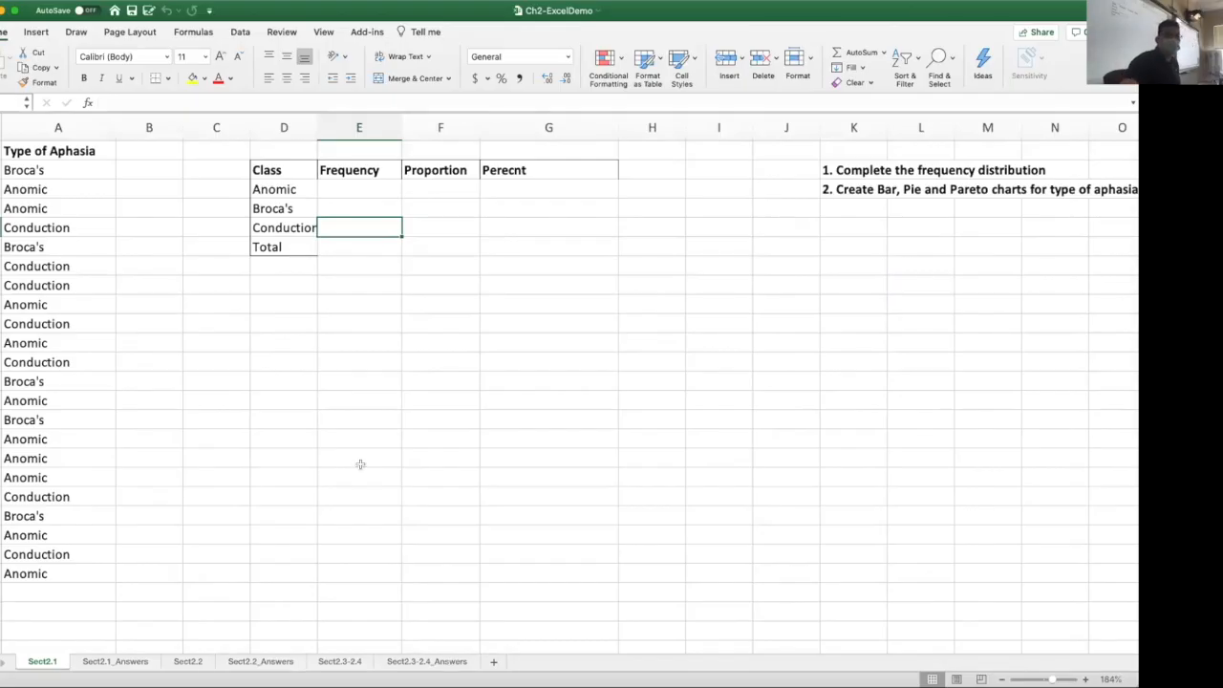
pyautogui.click(287, 170)
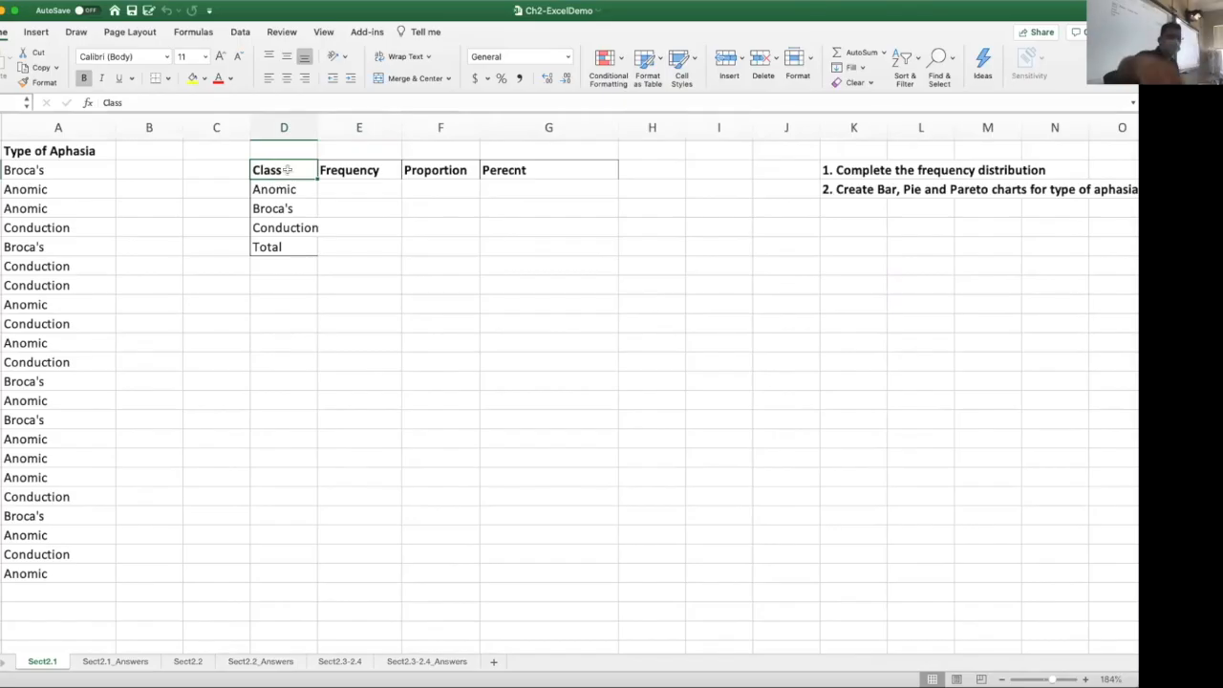
pyautogui.click(280, 190)
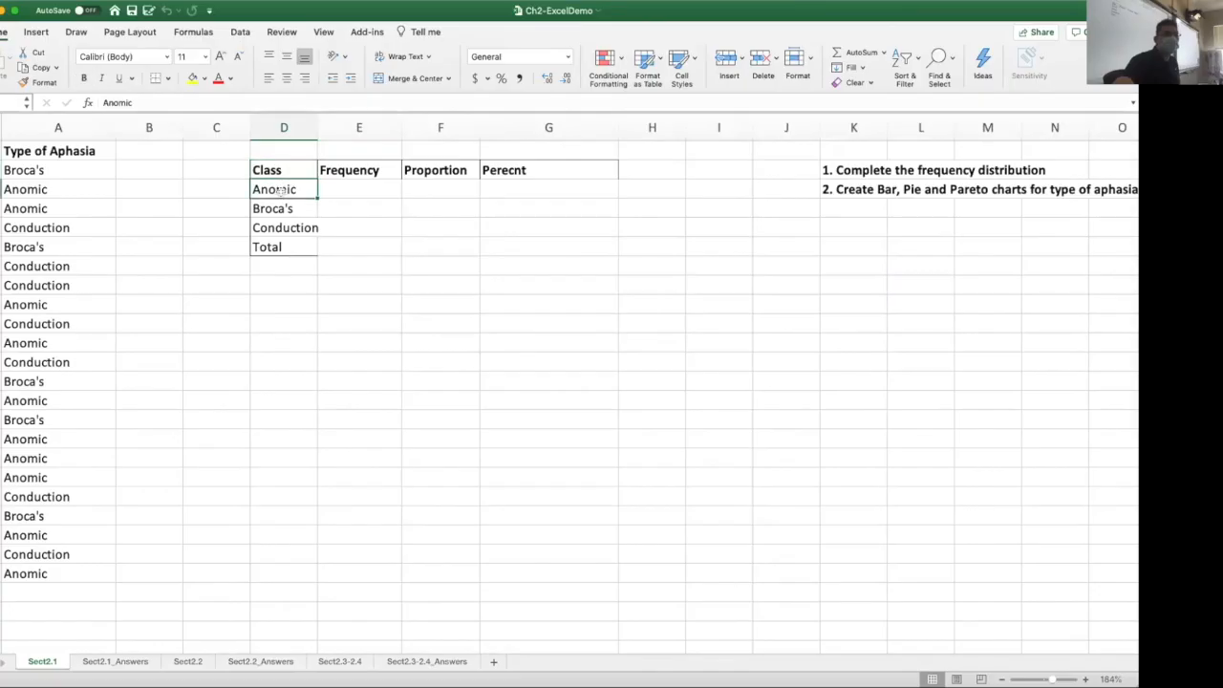
pyautogui.click(278, 210)
pyautogui.click(283, 227)
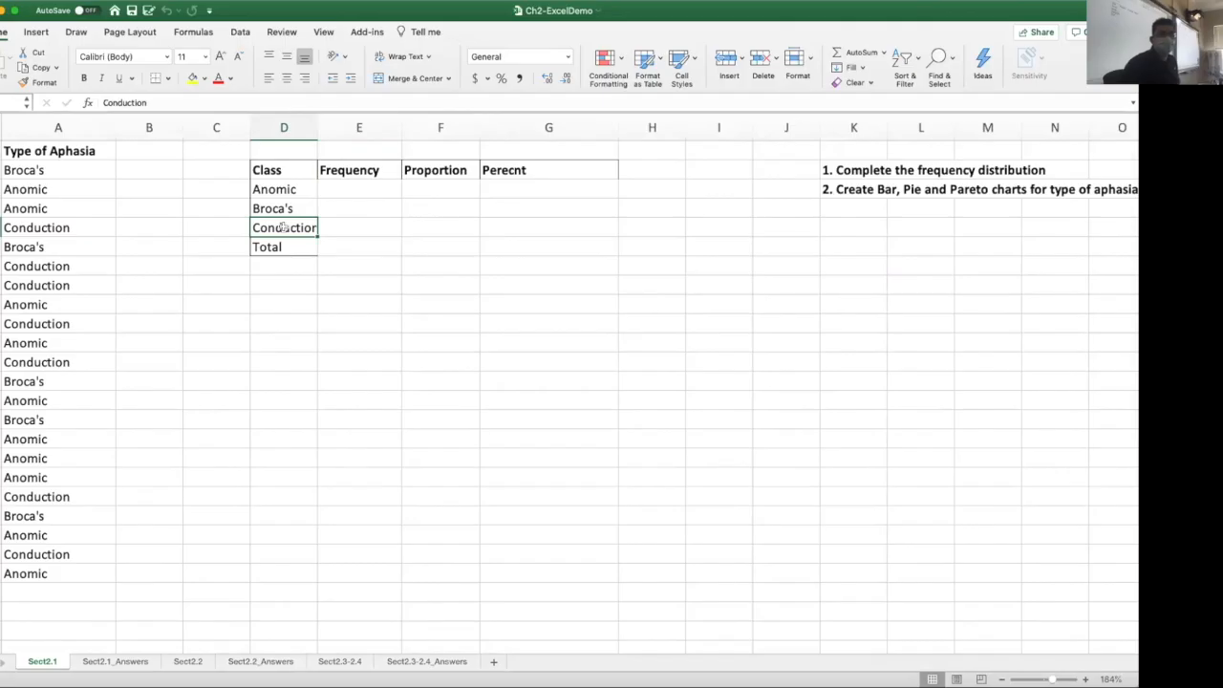
# Step: Enter =COUNTIF(A:A,D3) in E3 to count the Anomic entries in the Type of Aphasia column
pyautogui.click(338, 186)
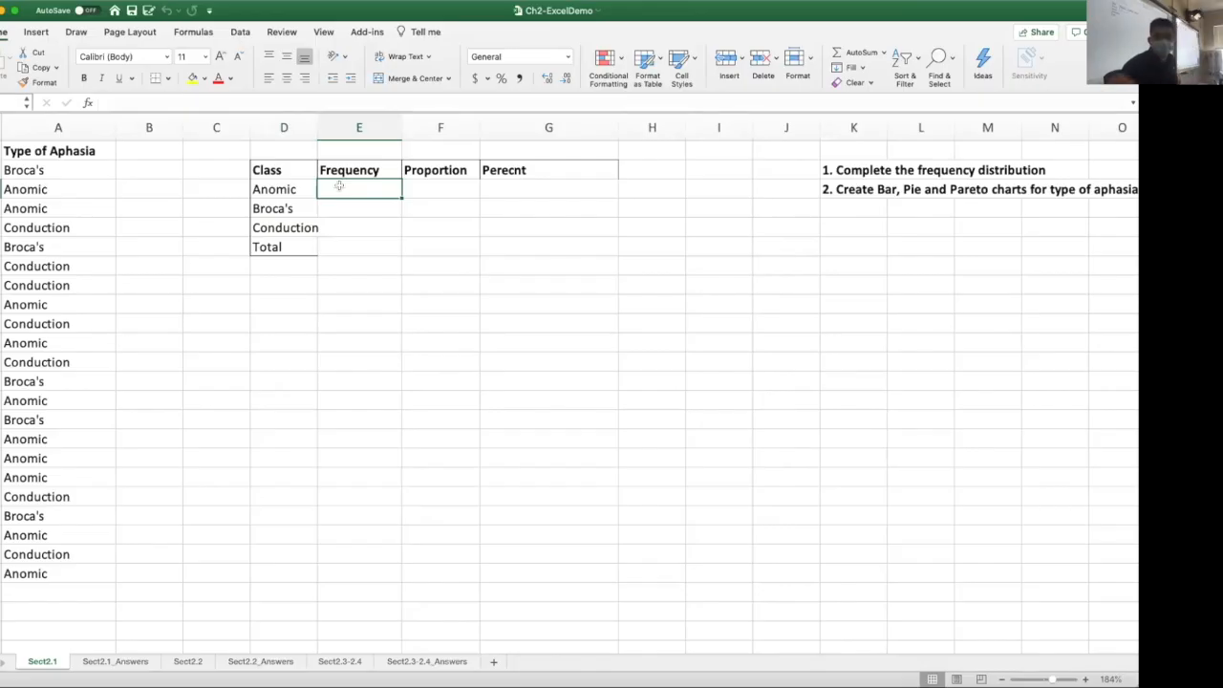
pyautogui.write('=')
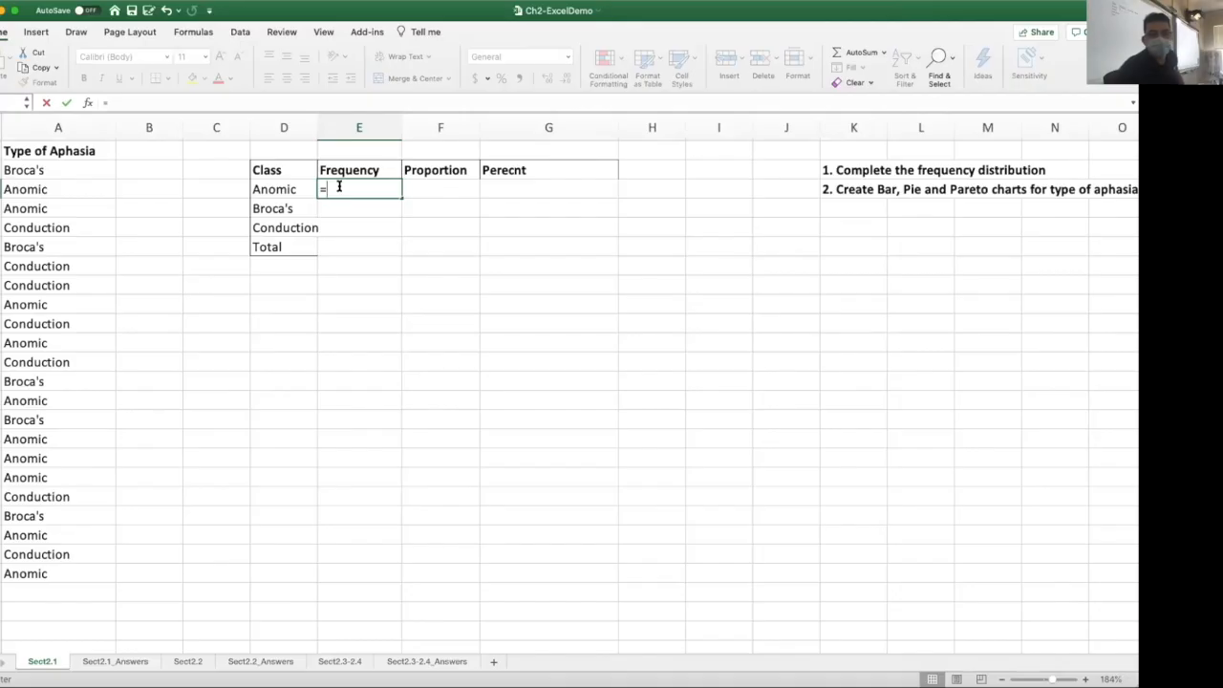
pyautogui.write('c')
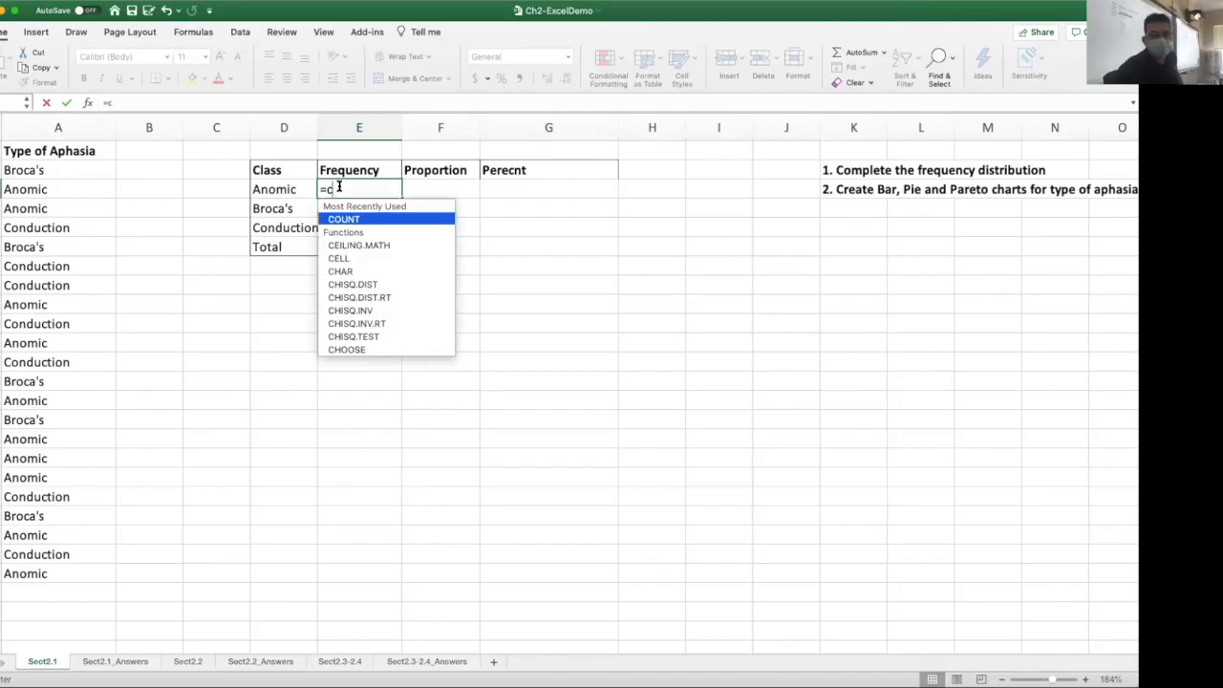
pyautogui.write('o')
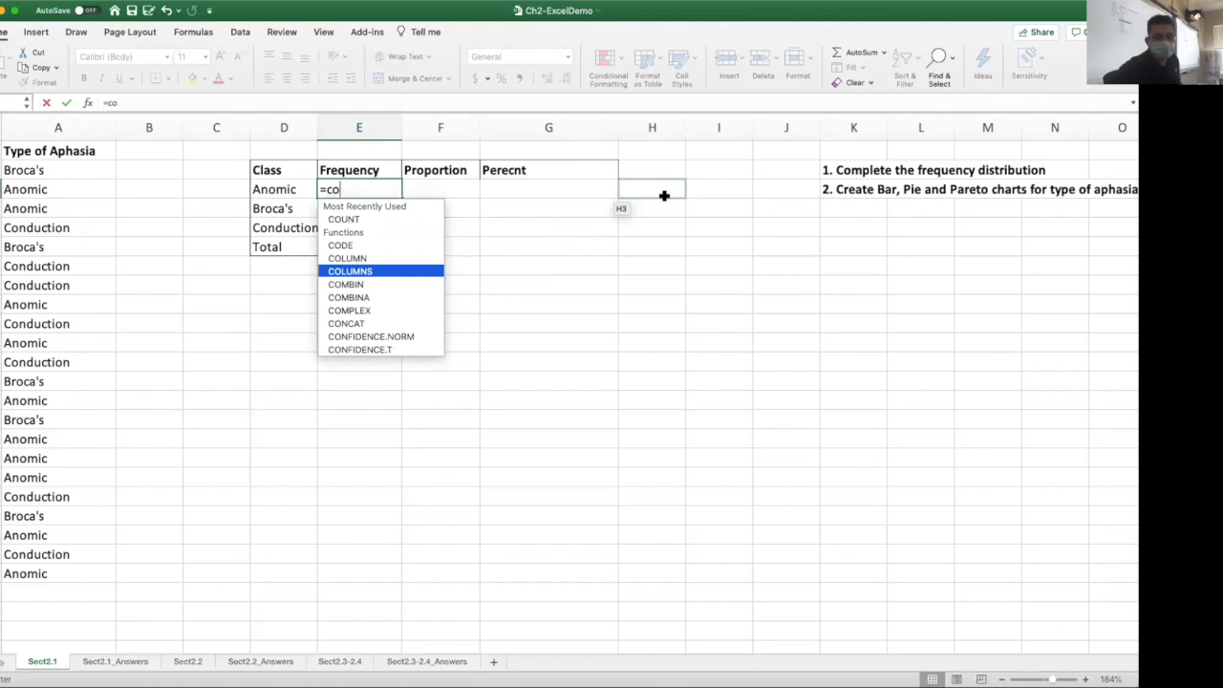
pyautogui.write('u')
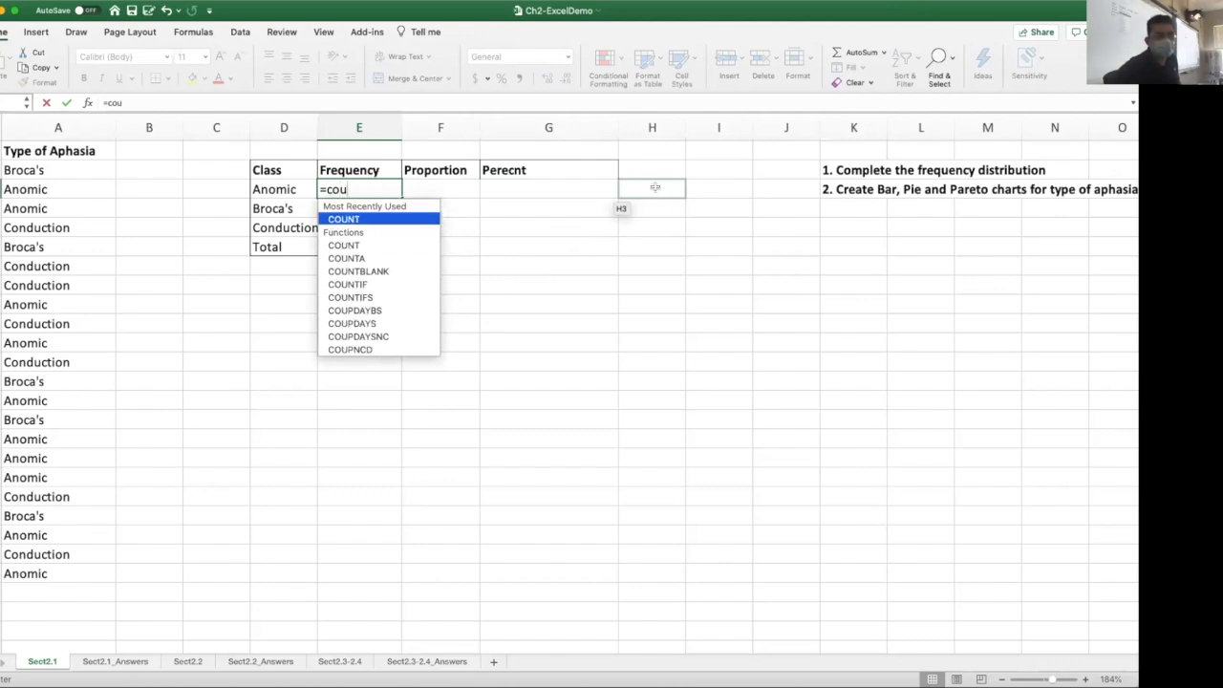
pyautogui.doubleClick(395, 285)
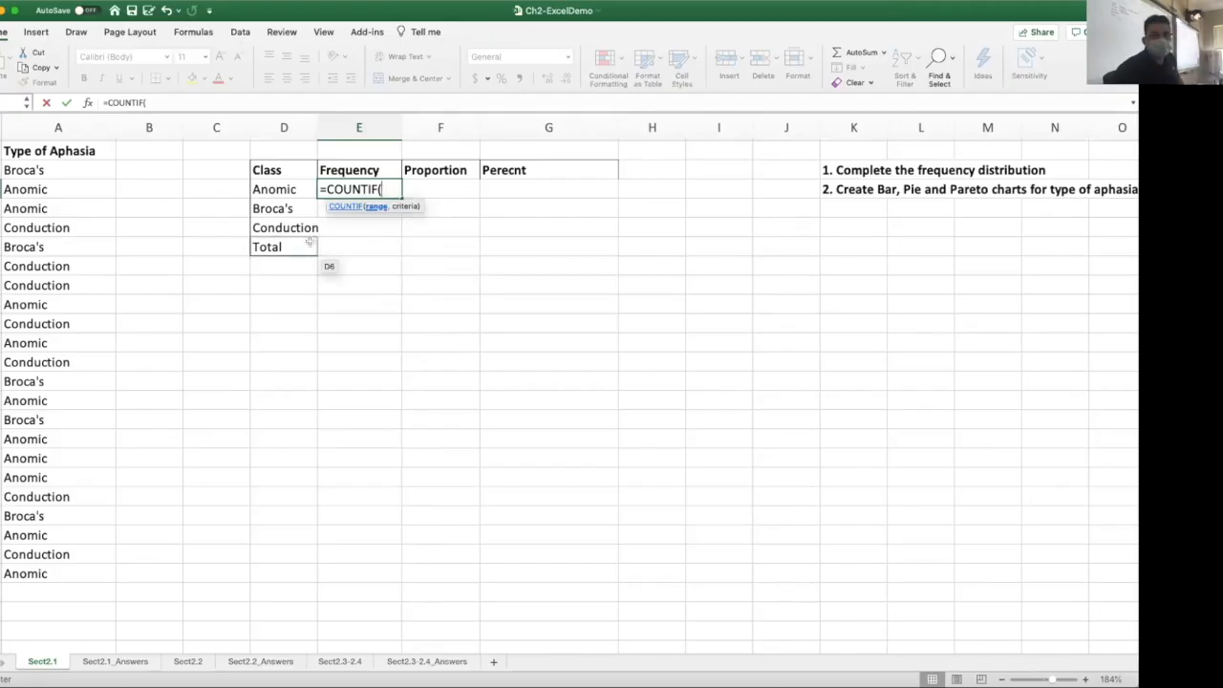
pyautogui.click(77, 128)
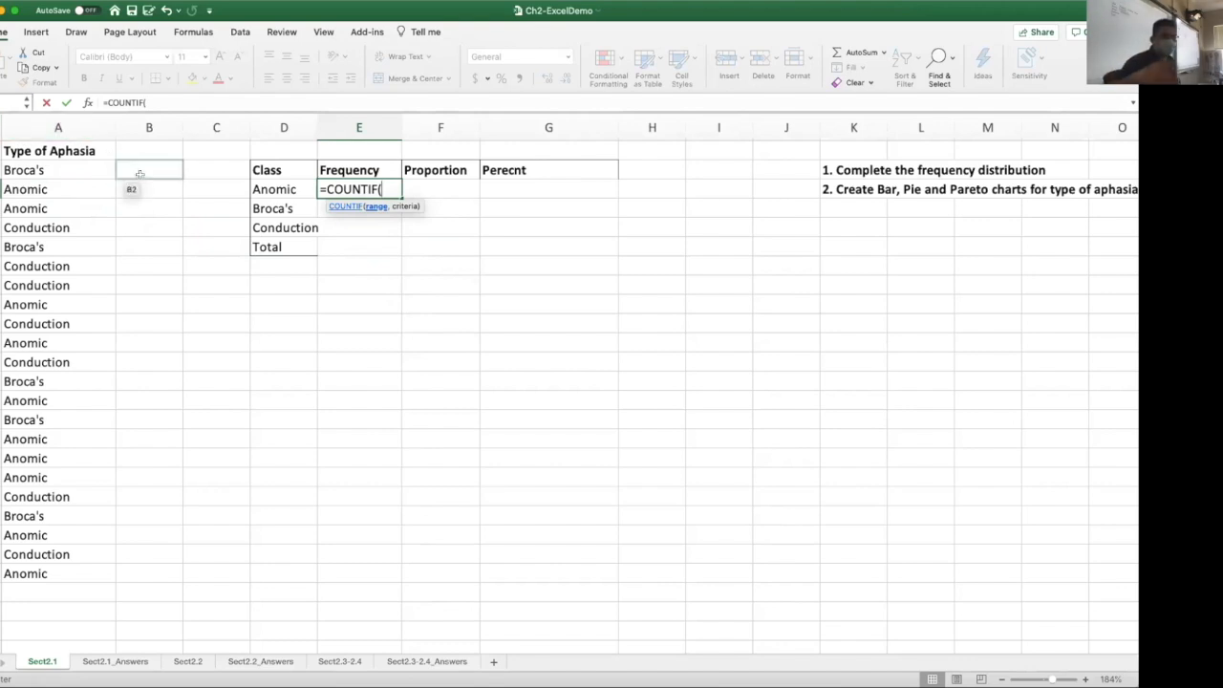
pyautogui.click(59, 121)
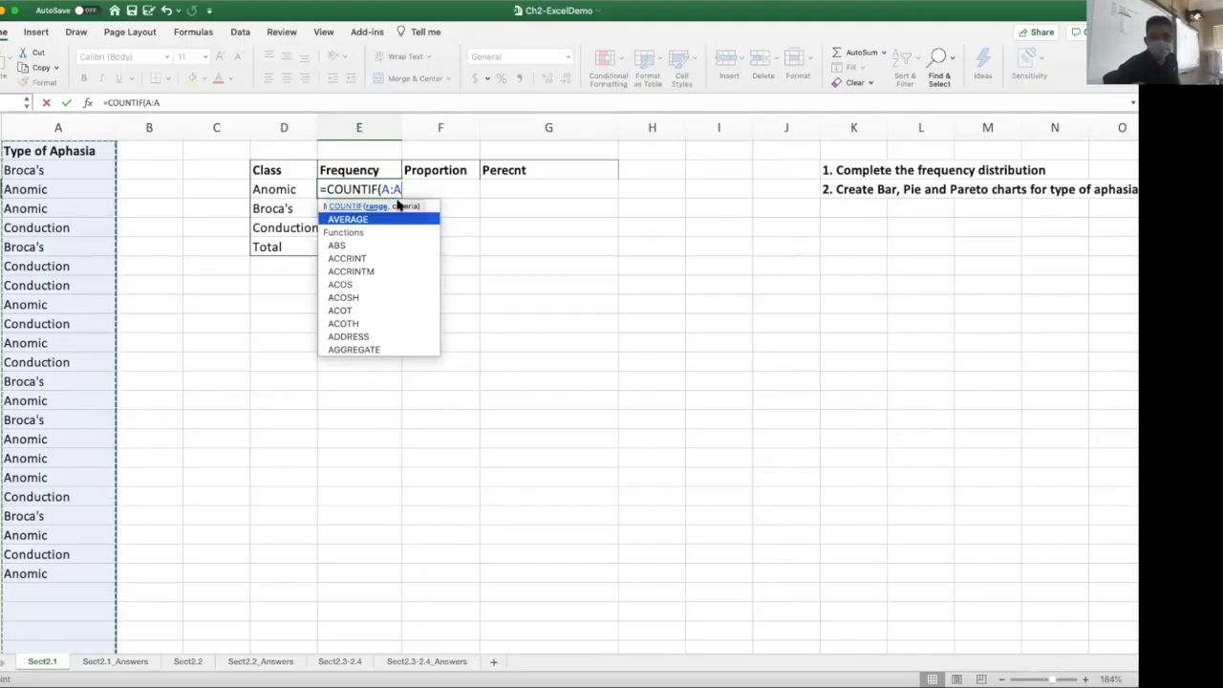
pyautogui.write(',')
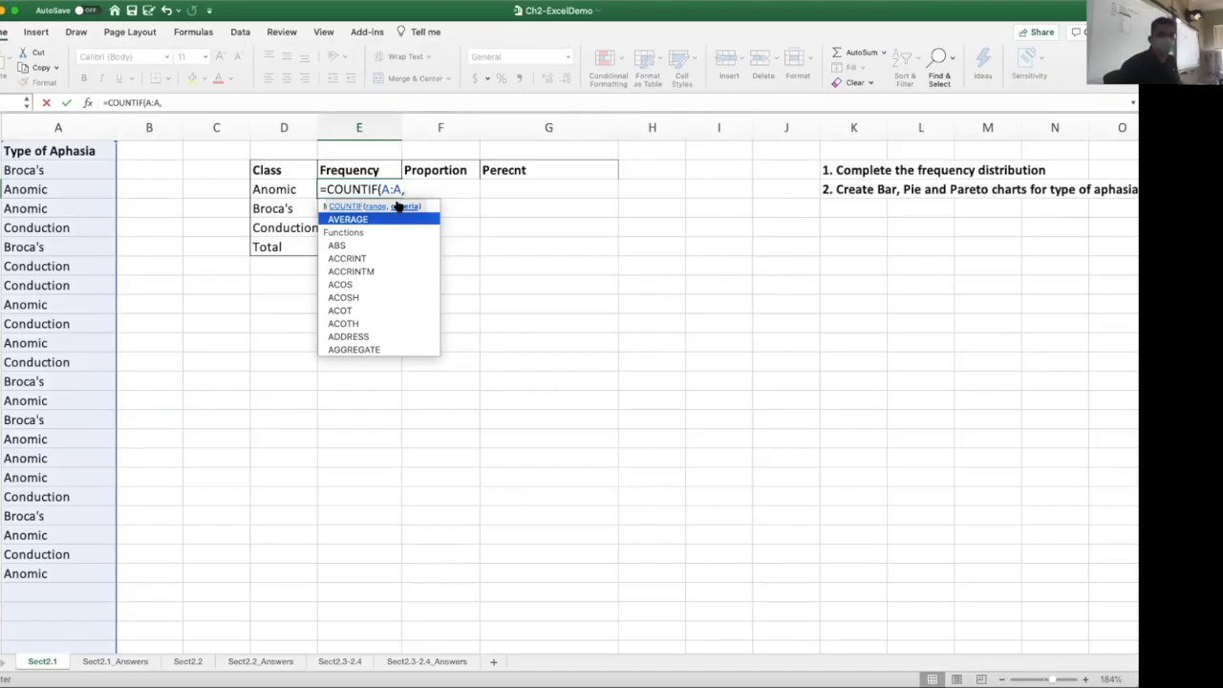
pyautogui.click(287, 190)
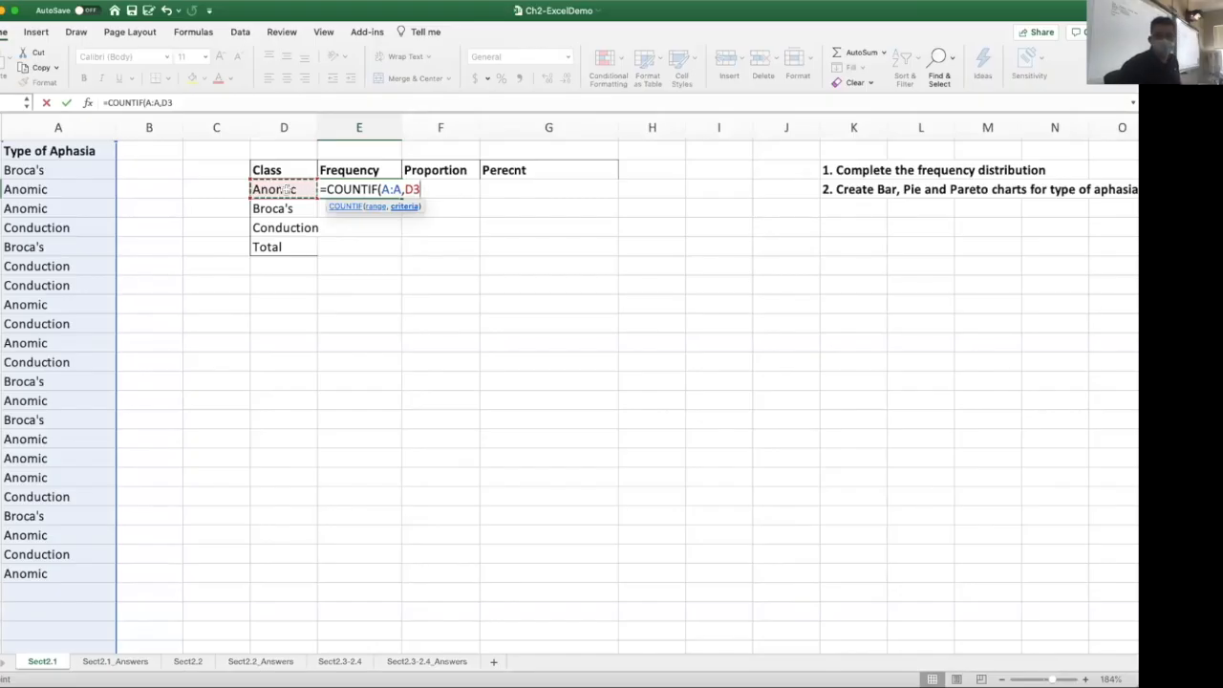
pyautogui.write(')')
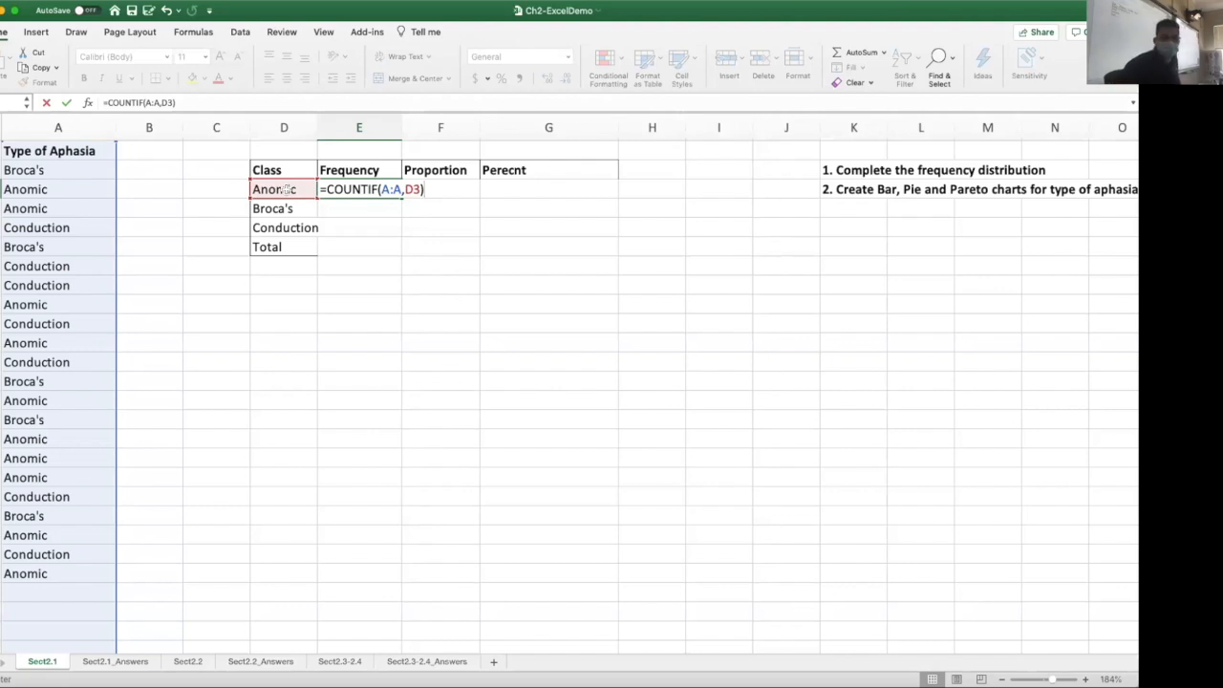
pyautogui.press('Return')
pyautogui.press('Up')
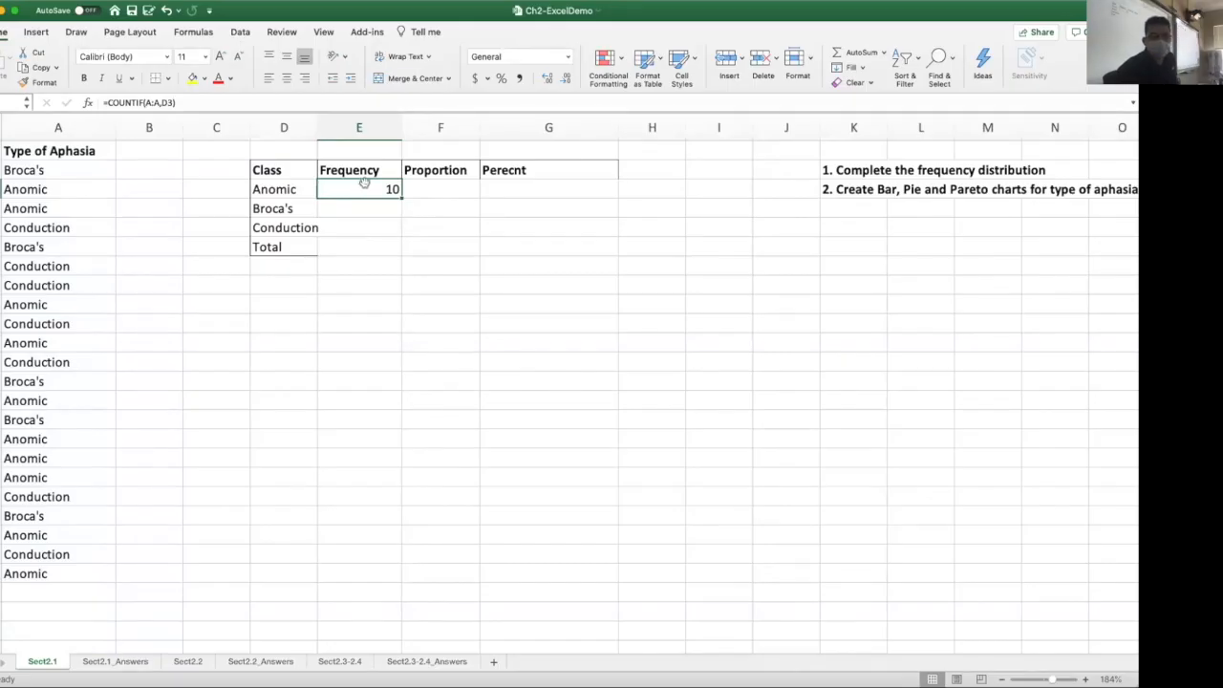
pyautogui.click(364, 226)
pyautogui.click(495, 302)
pyautogui.click(461, 346)
pyautogui.click(374, 380)
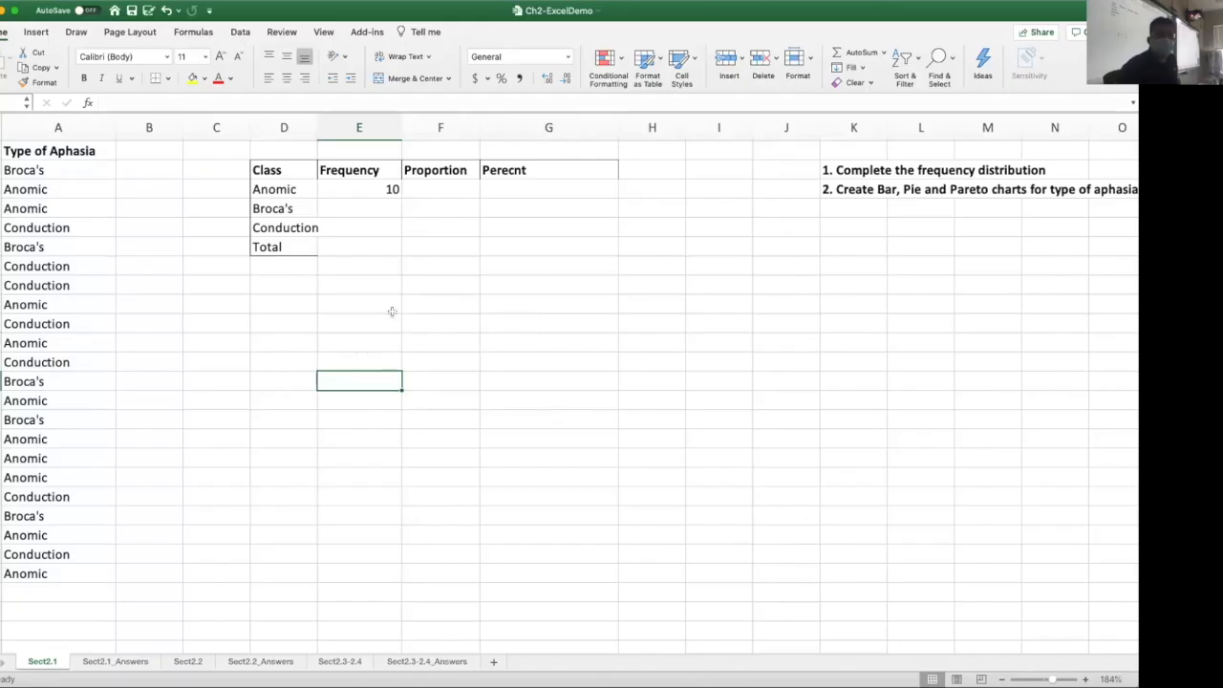
# Step: Fill the Anomic frequency formula in E3 down through E5 for Broca's and Conduction
pyautogui.click(352, 189)
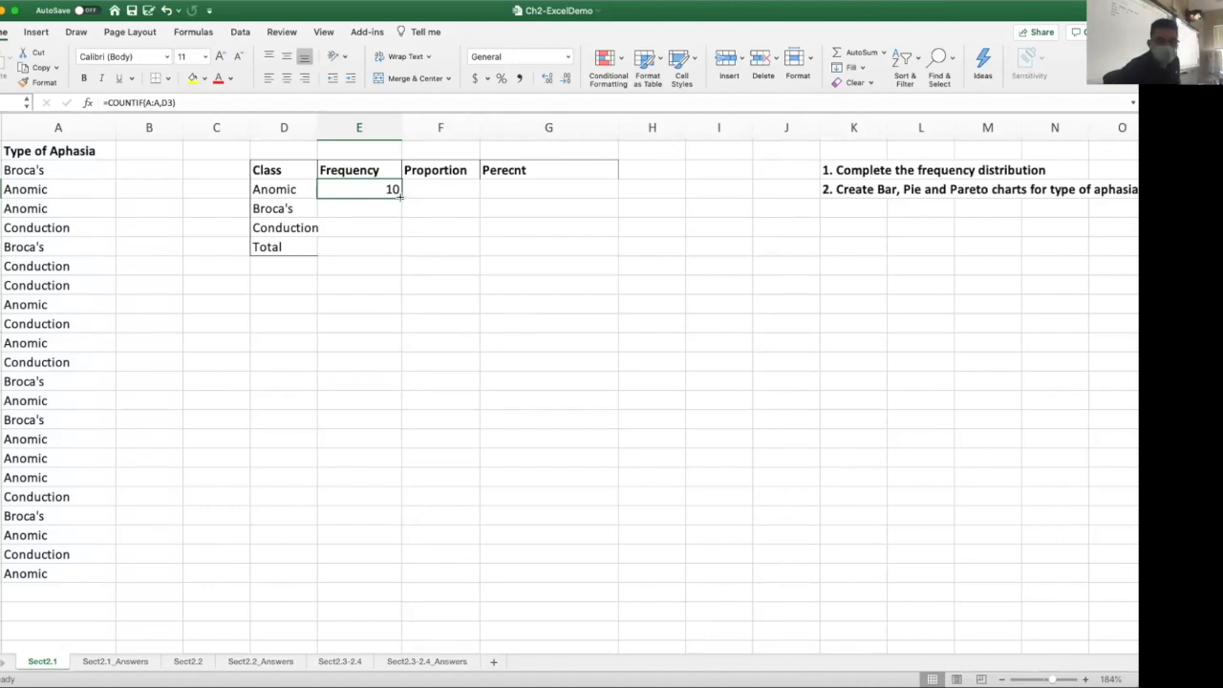
pyautogui.moveTo(401, 196); pyautogui.dragTo(399, 229)
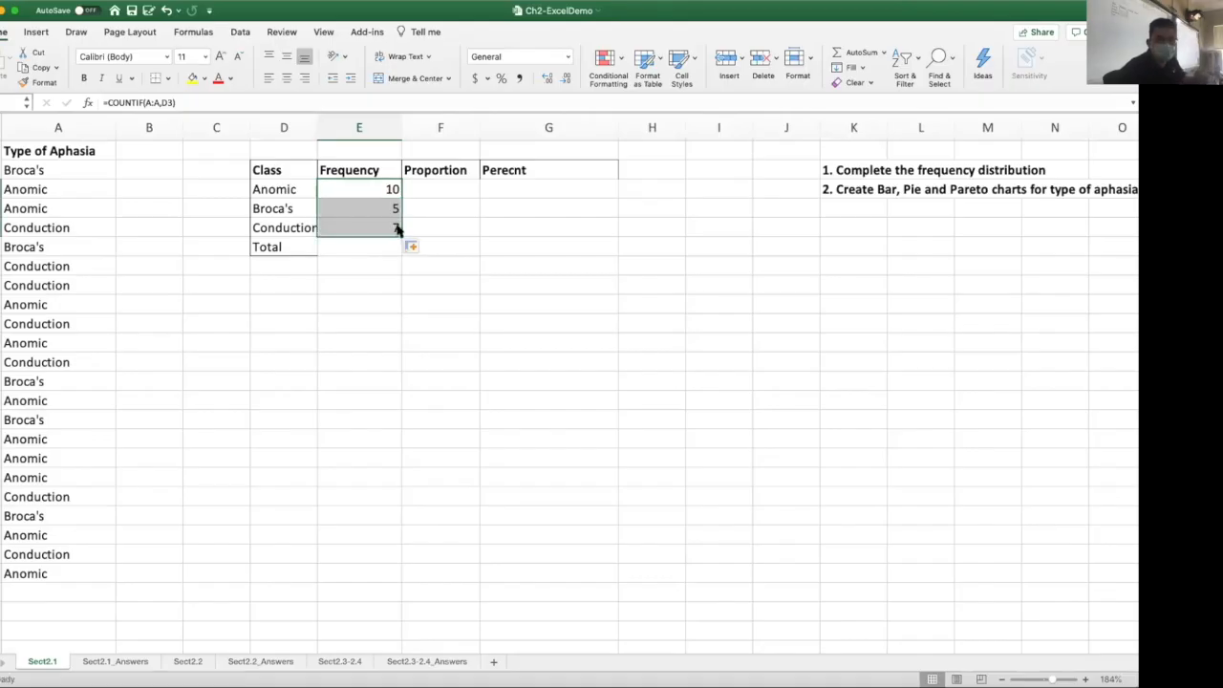
pyautogui.click(383, 258)
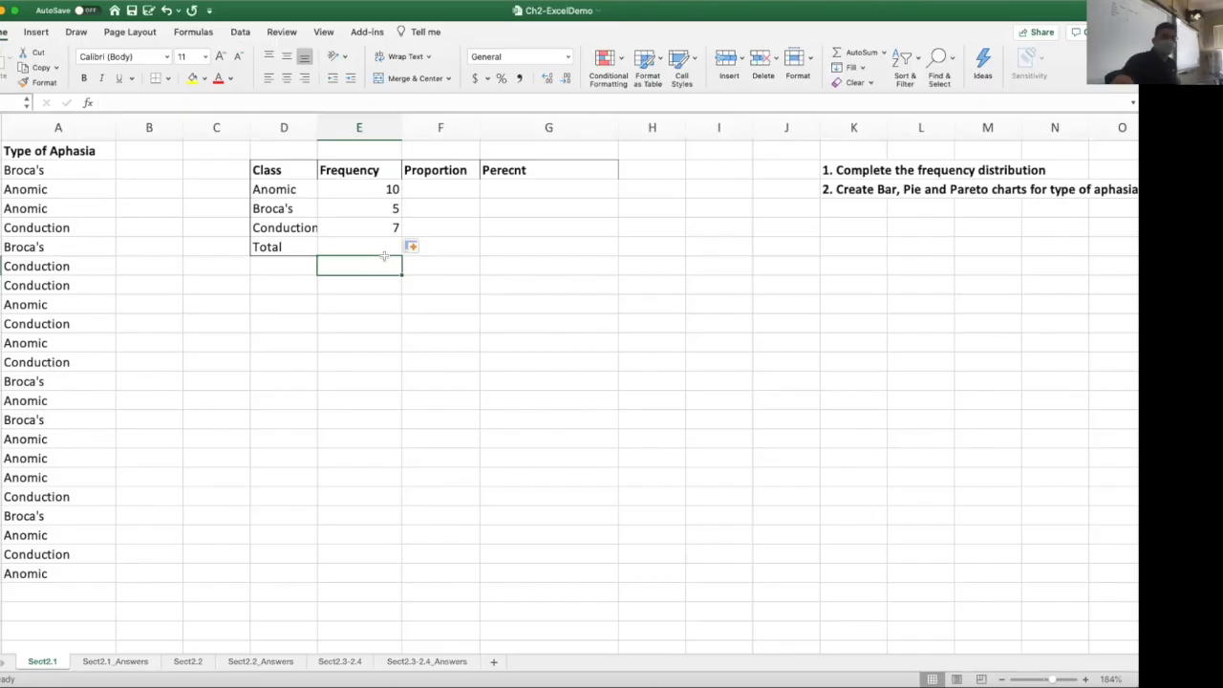
# Step: Total the class frequencies in E6 with a SUM formula over E3:E5
pyautogui.click(382, 244)
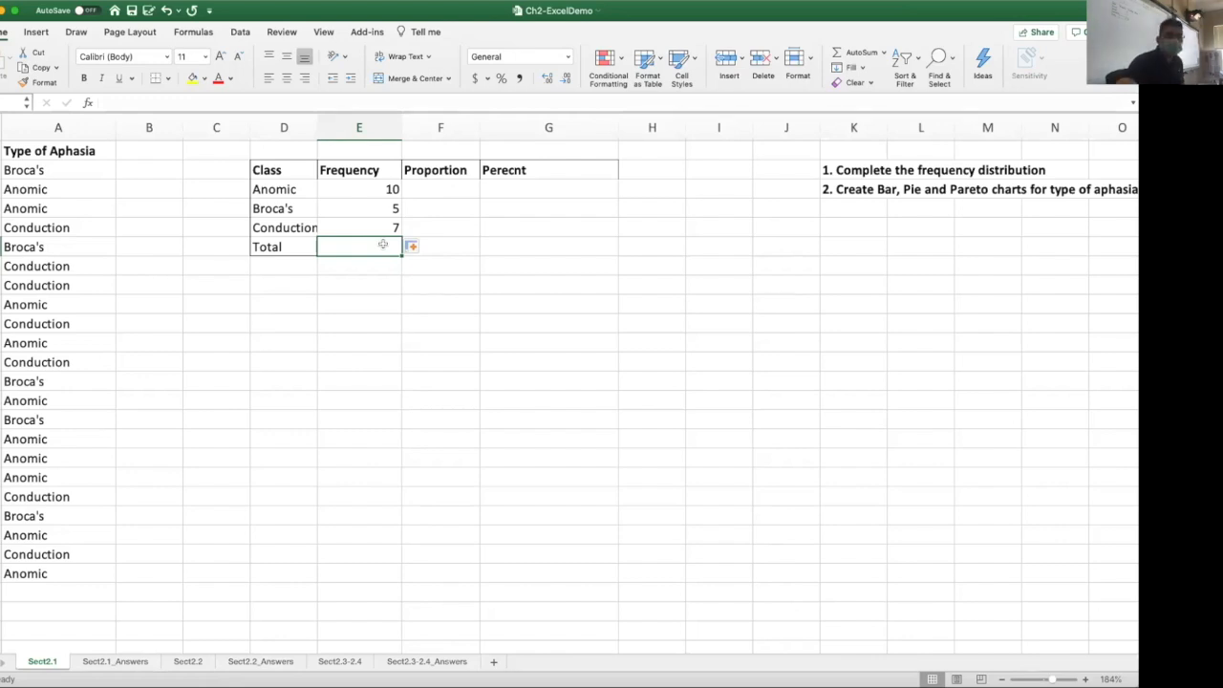
pyautogui.write('=')
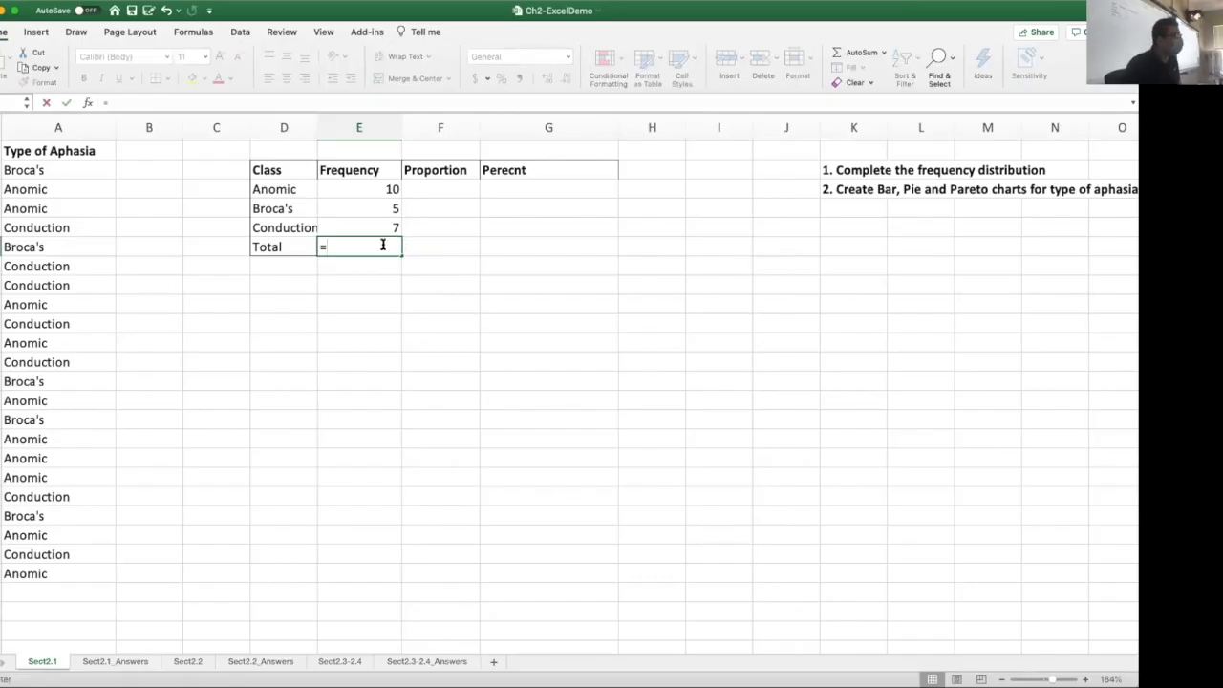
pyautogui.write('sum')
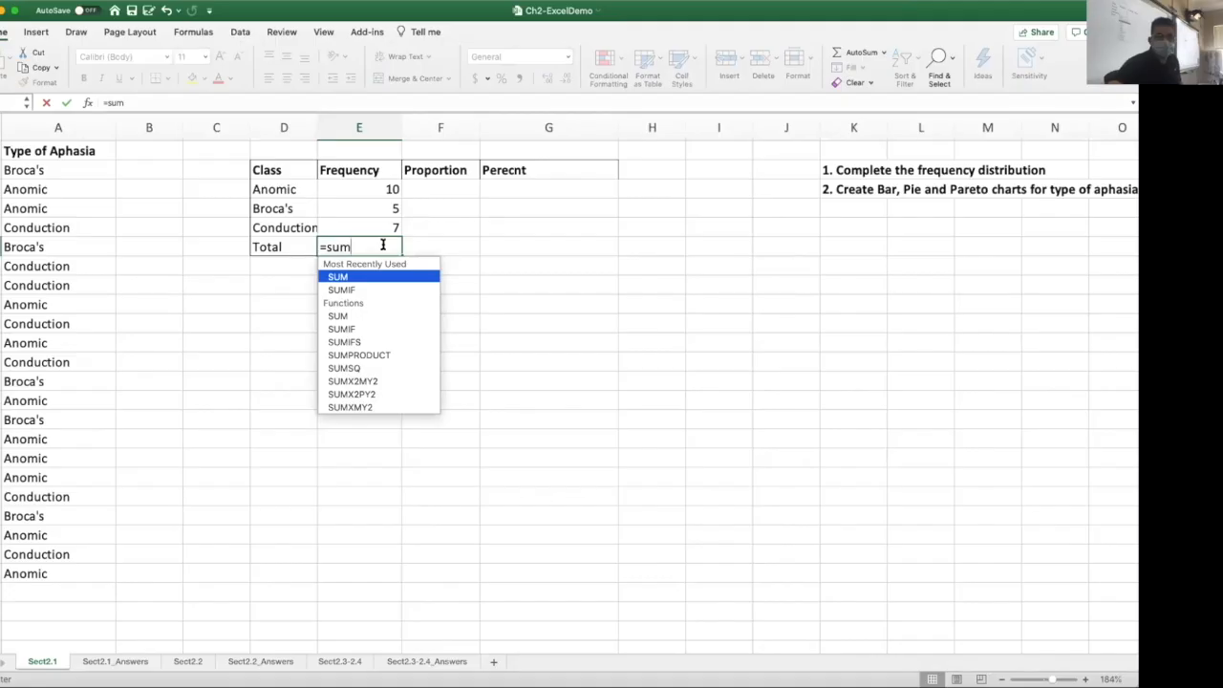
pyautogui.write('(')
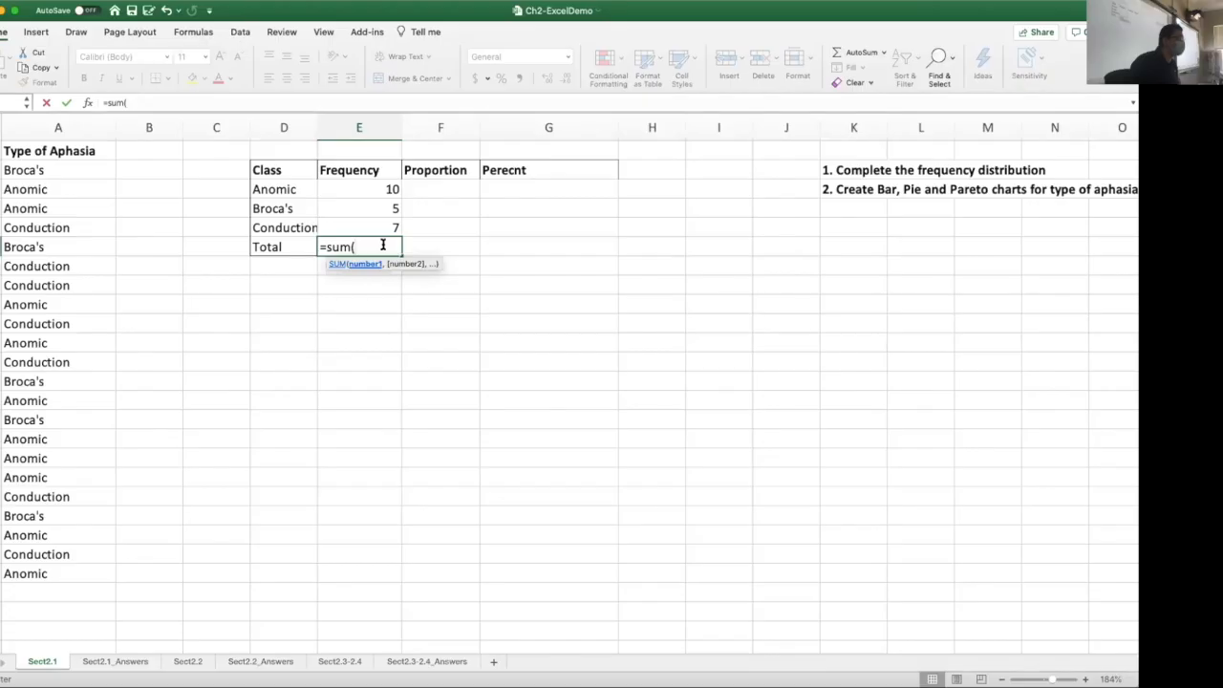
pyautogui.moveTo(359, 190); pyautogui.dragTo(362, 225)
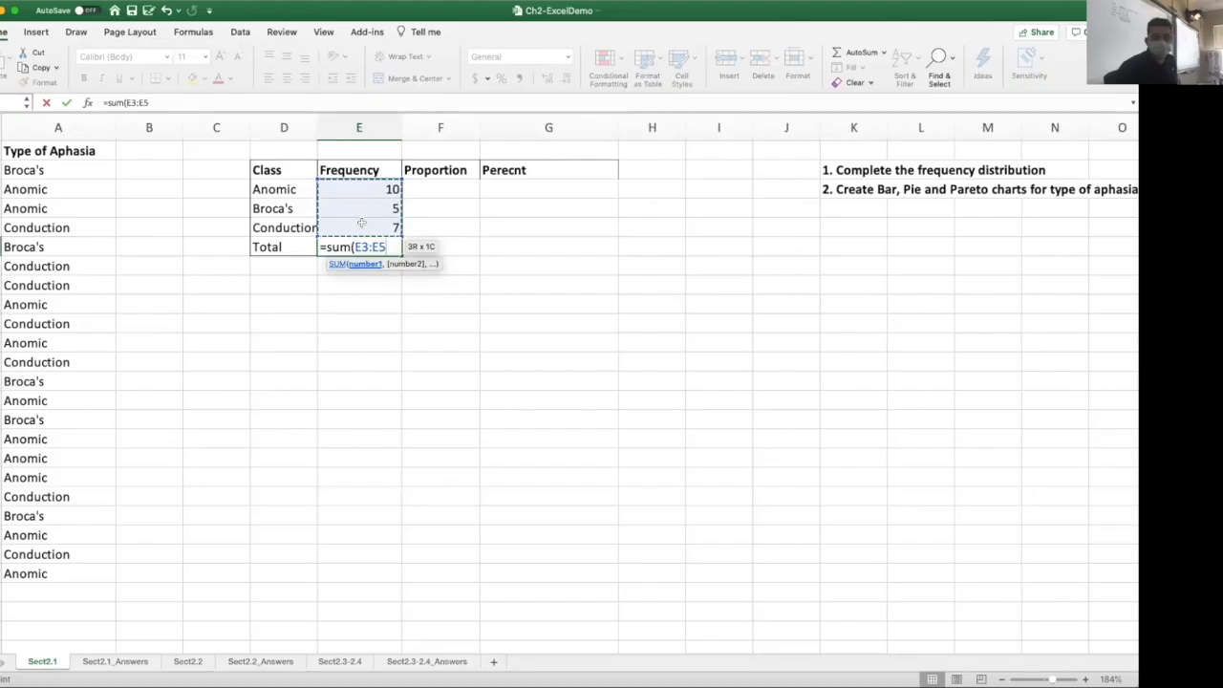
pyautogui.write(')')
pyautogui.press('Return')
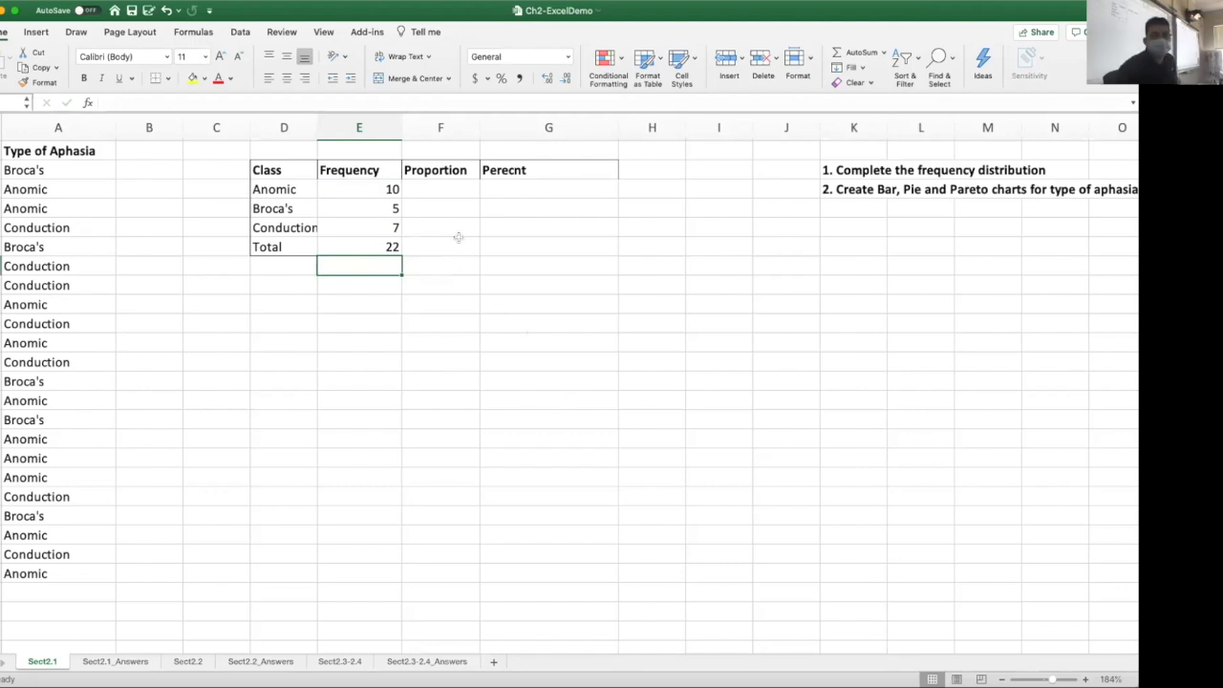
# Step: Calculate the Anomic proportion in F3 with the formula =E3/E6
pyautogui.click(439, 191)
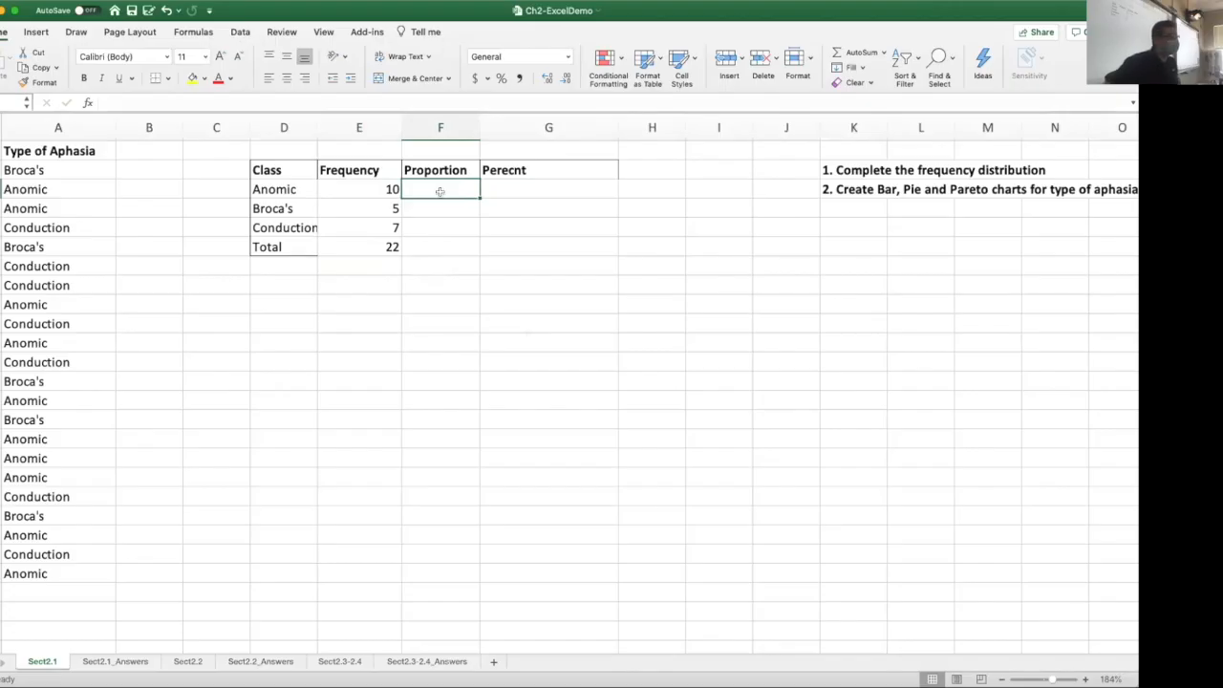
pyautogui.write('=')
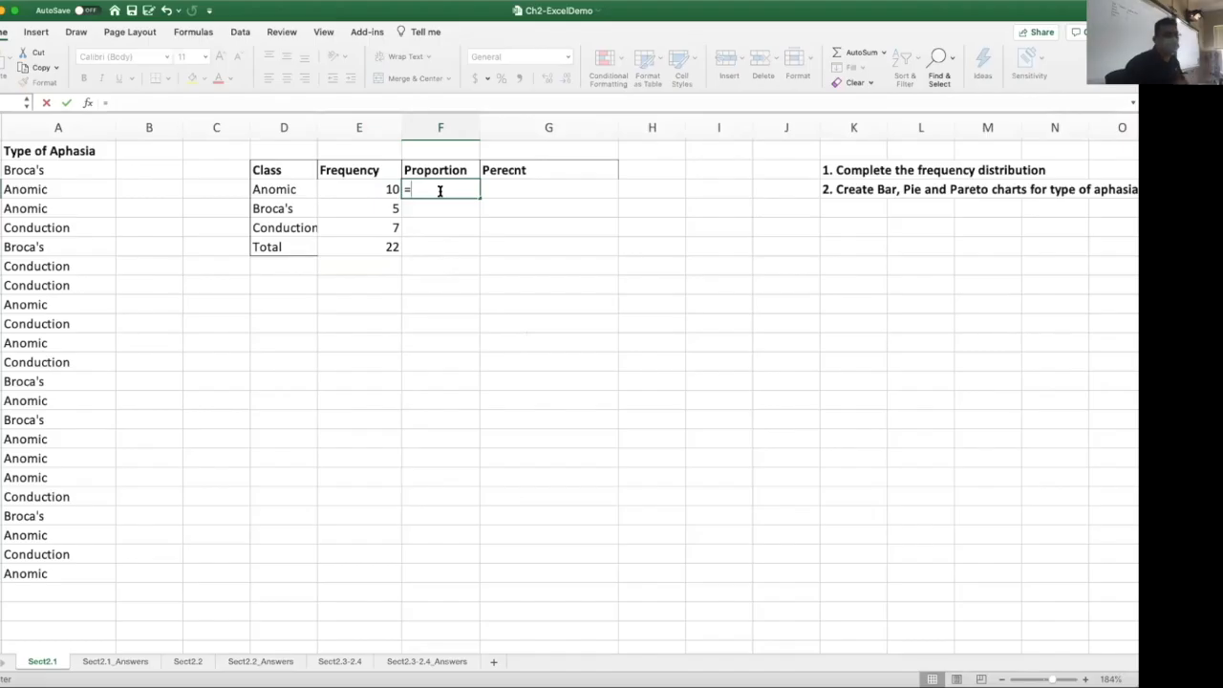
pyautogui.click(369, 190)
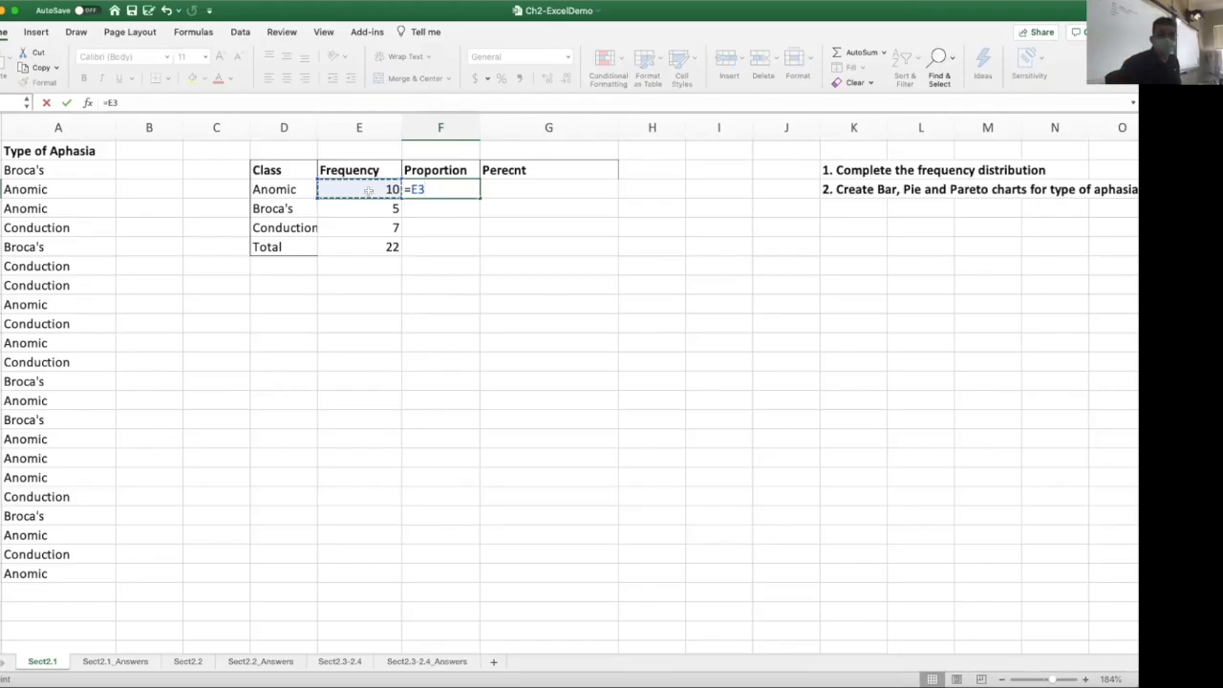
pyautogui.write('/')
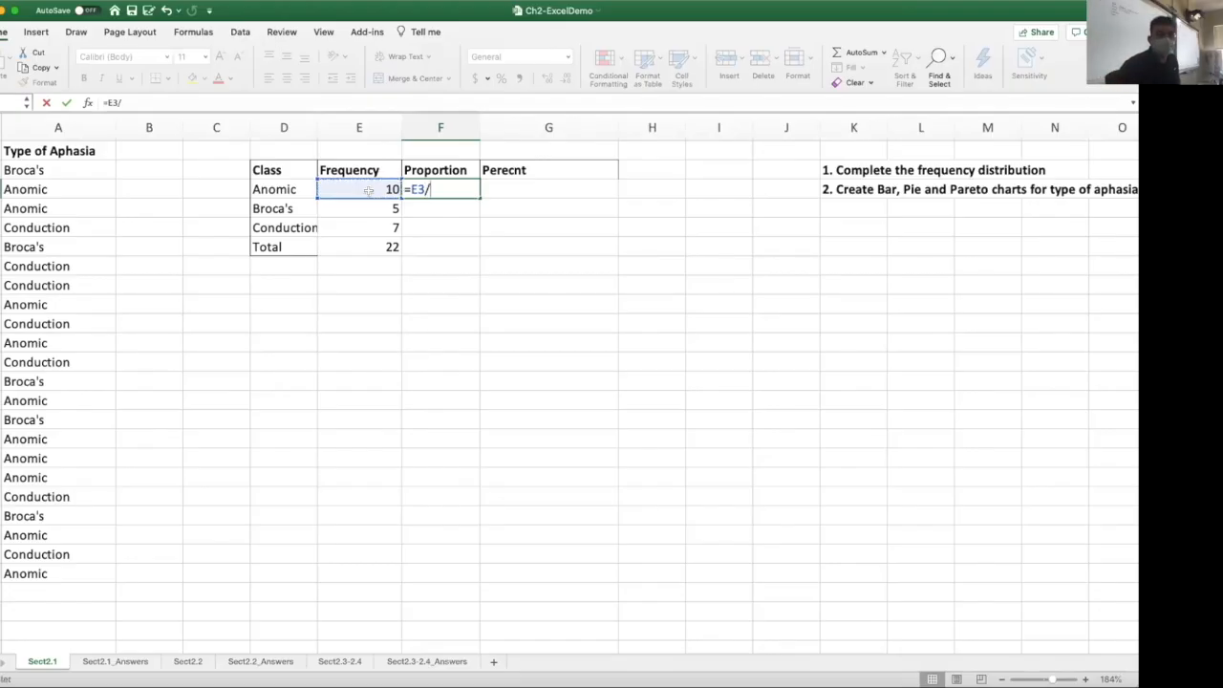
pyautogui.click(358, 248)
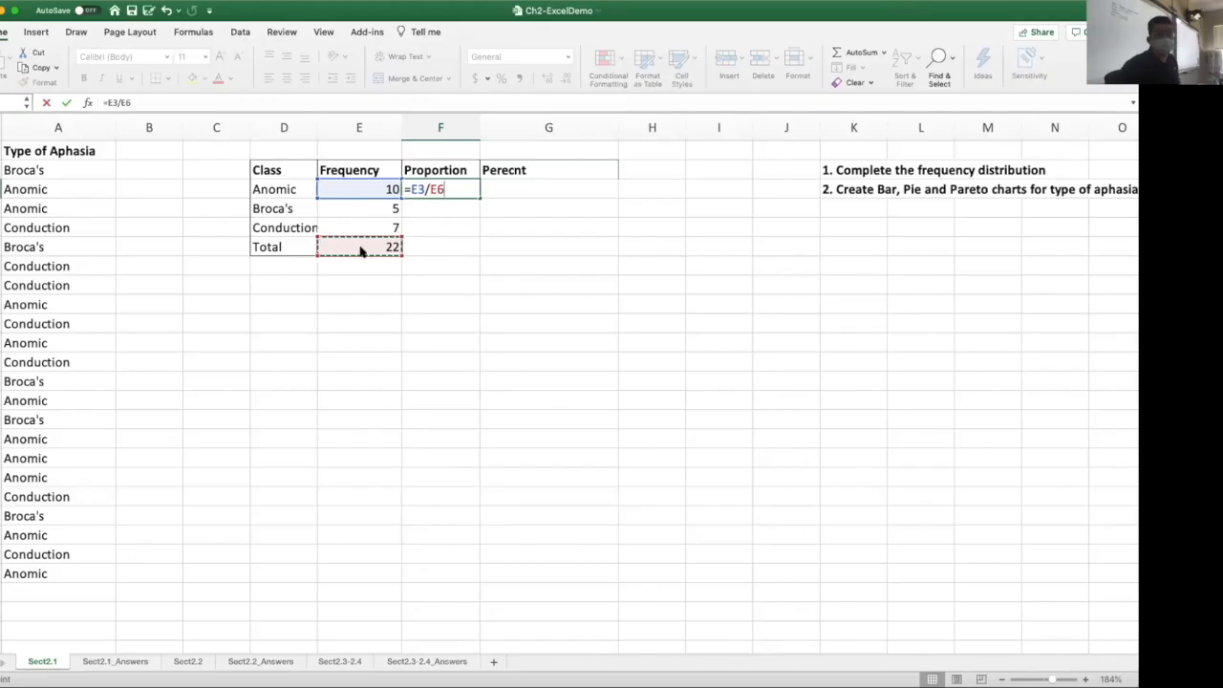
pyautogui.press('Return')
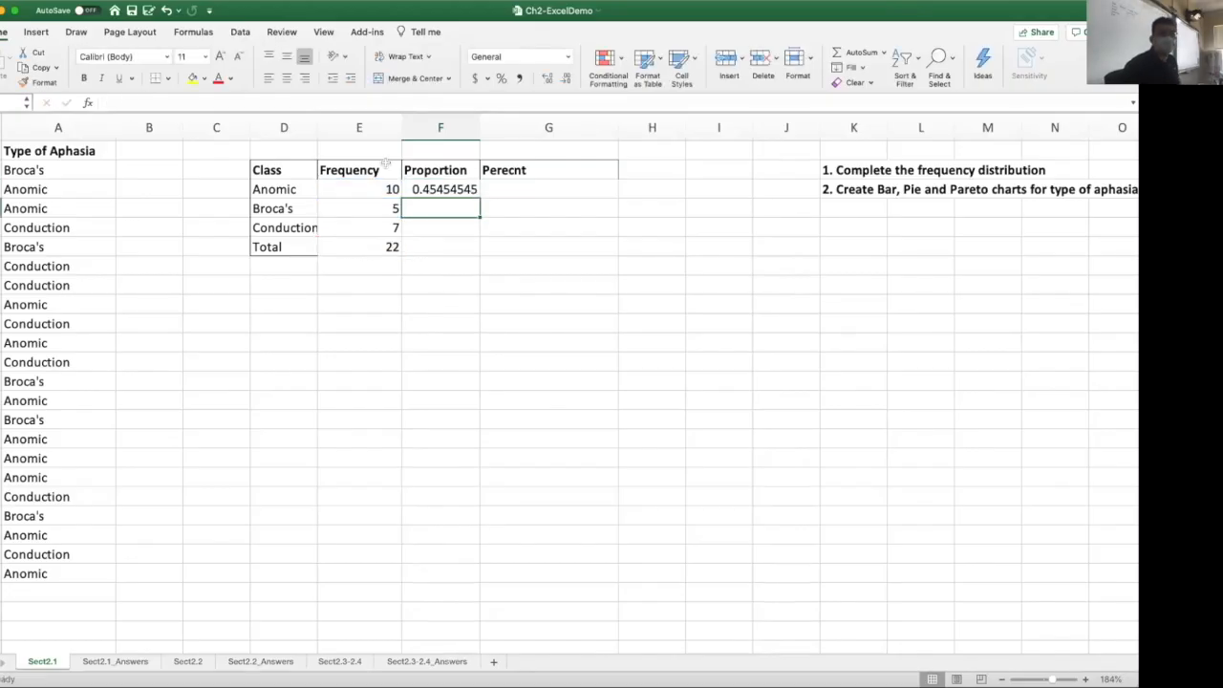
# Step: Fill the proportion formula from F3 down through F5 and open the Broca's formula in F4 to check its cell references
pyautogui.click(440, 187)
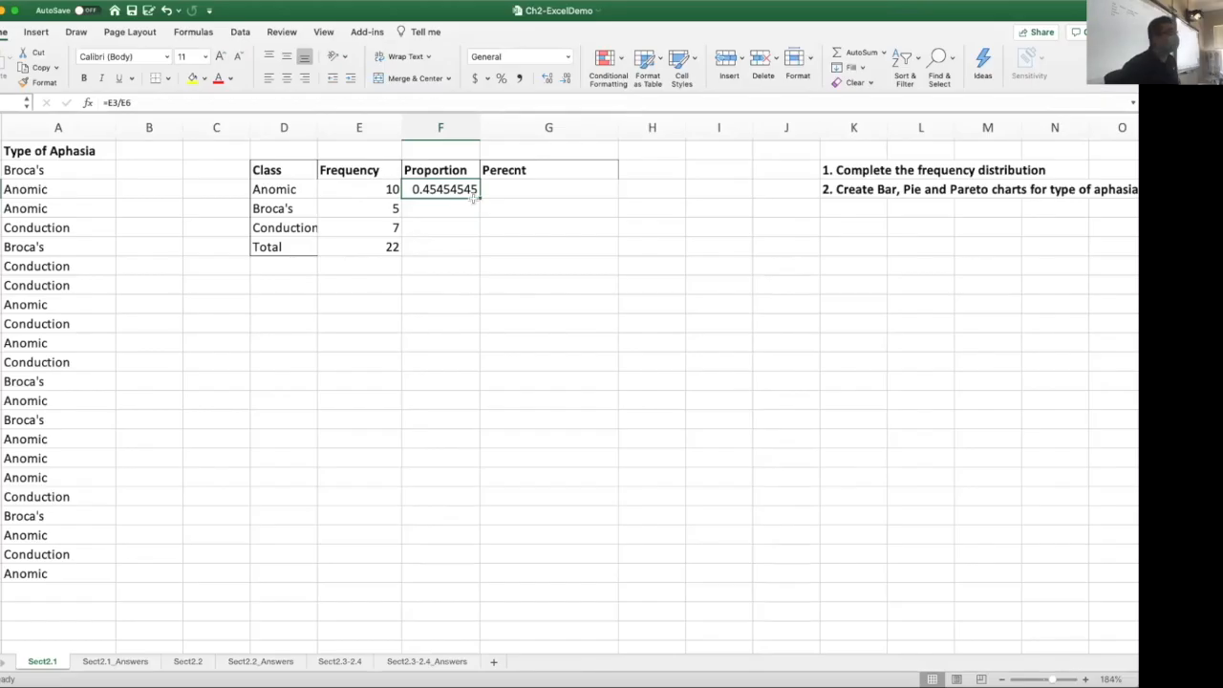
pyautogui.moveTo(478, 196); pyautogui.dragTo(479, 233)
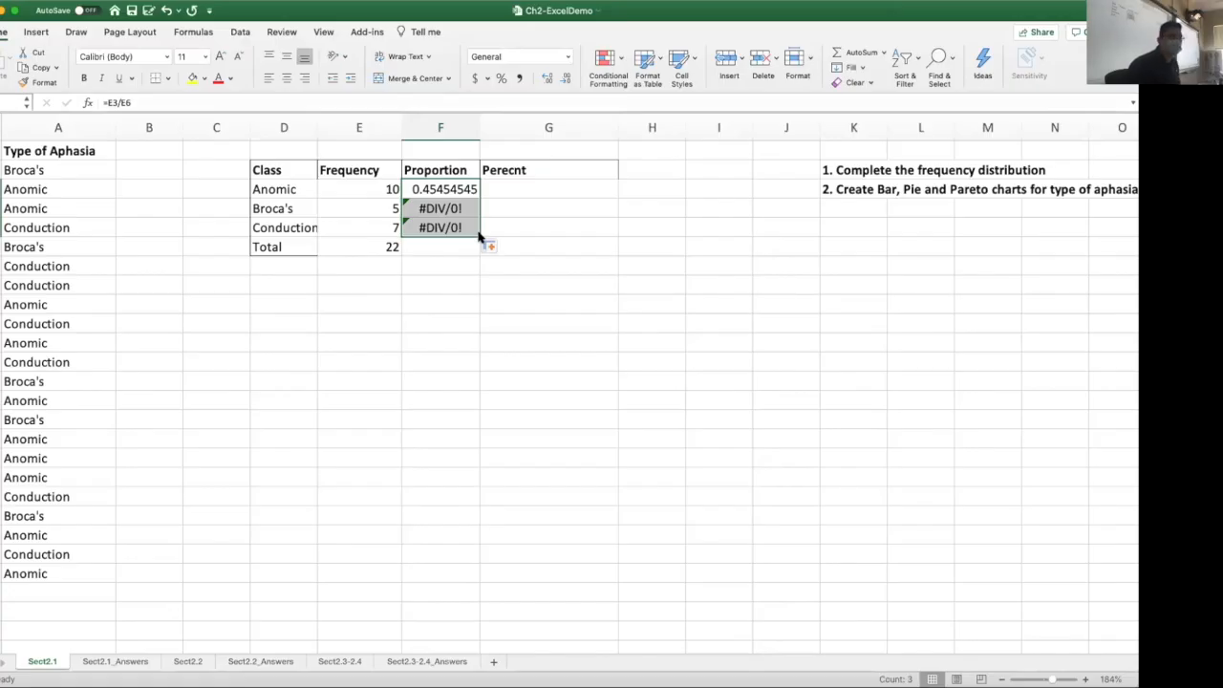
pyautogui.click(432, 209)
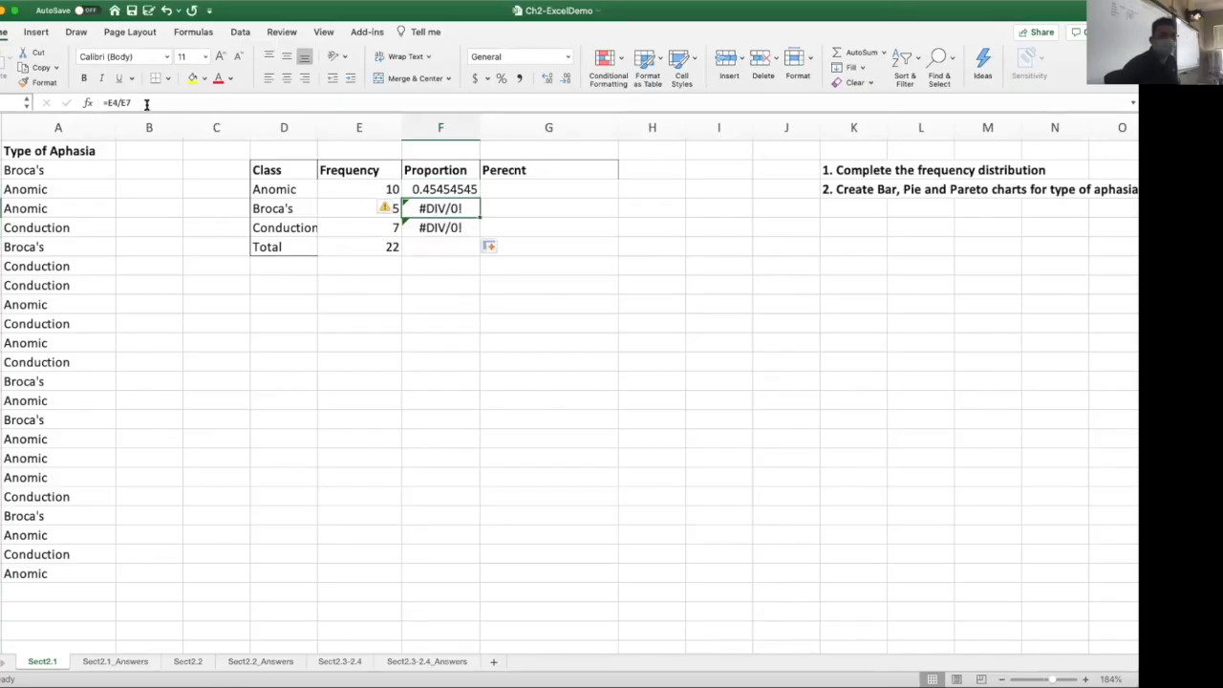
pyautogui.moveTo(146, 105); pyautogui.dragTo(102, 99)
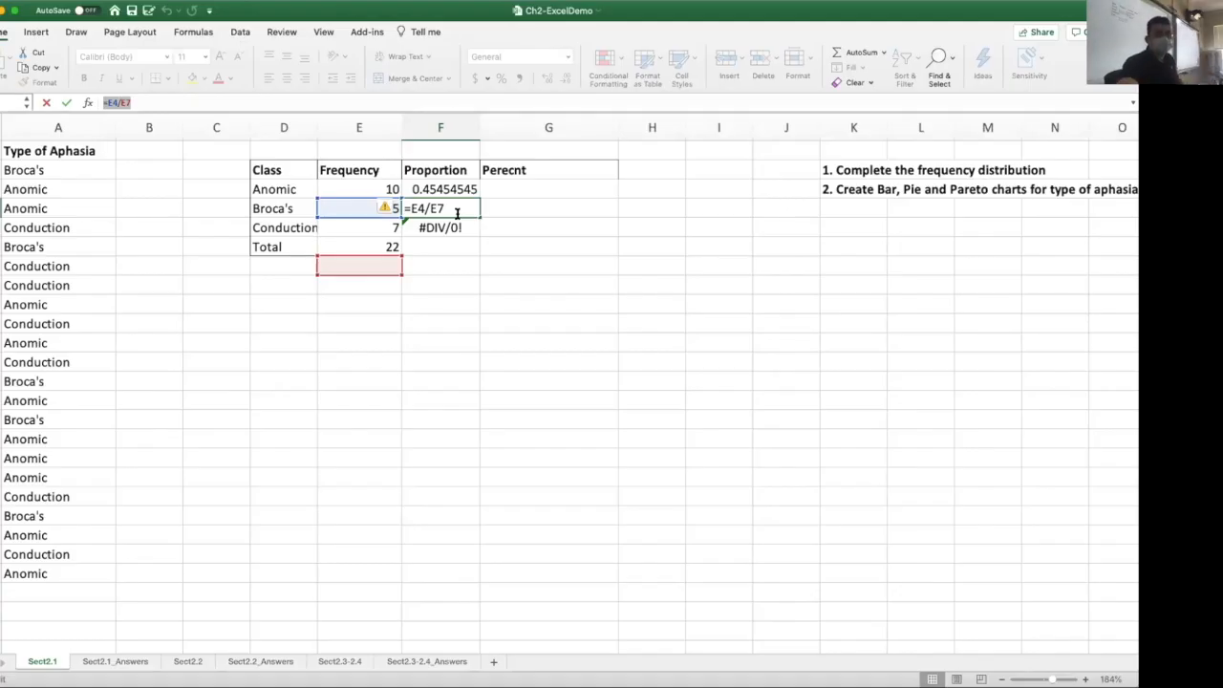
# Step: Clear the incorrect proportion formulas for Broca's and Conduction in F4 and F5
pyautogui.press('Escape')
pyautogui.click(451, 230)
pyautogui.press('Delete')
pyautogui.press('Up')
pyautogui.press('Delete')
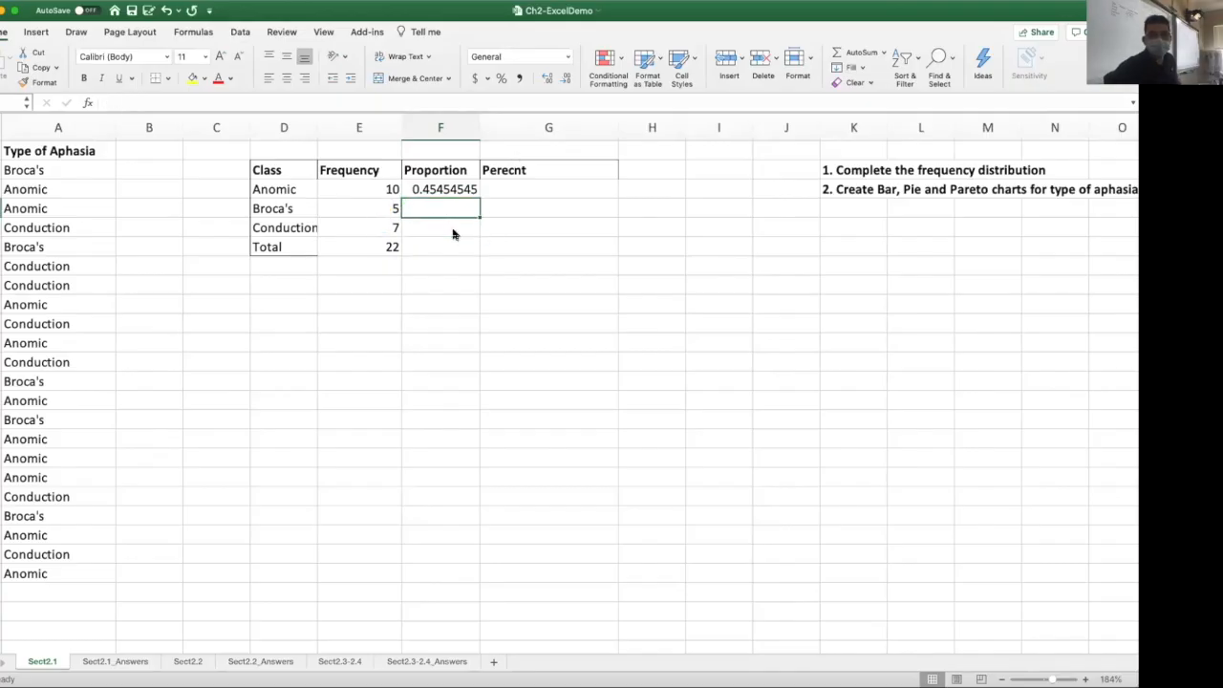
# Step: Make the total an absolute reference in the Anomic proportion formula in F3, so it reads =E3/$E$6
pyautogui.press('Up')
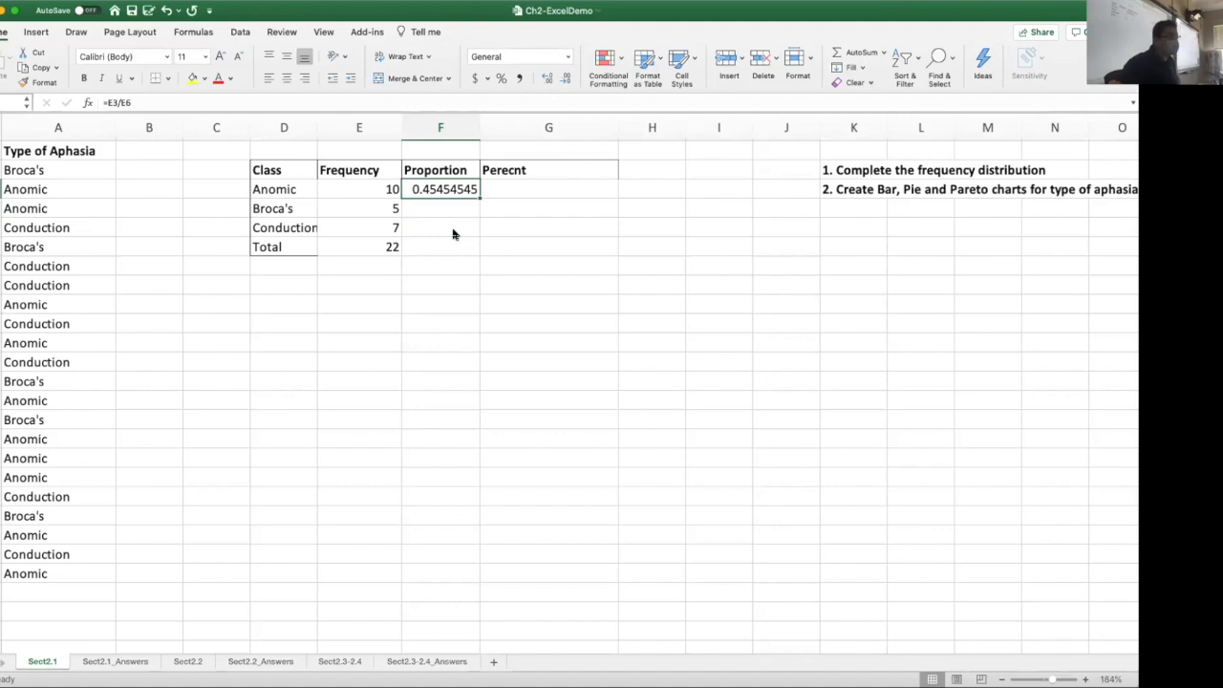
pyautogui.doubleClick(437, 191)
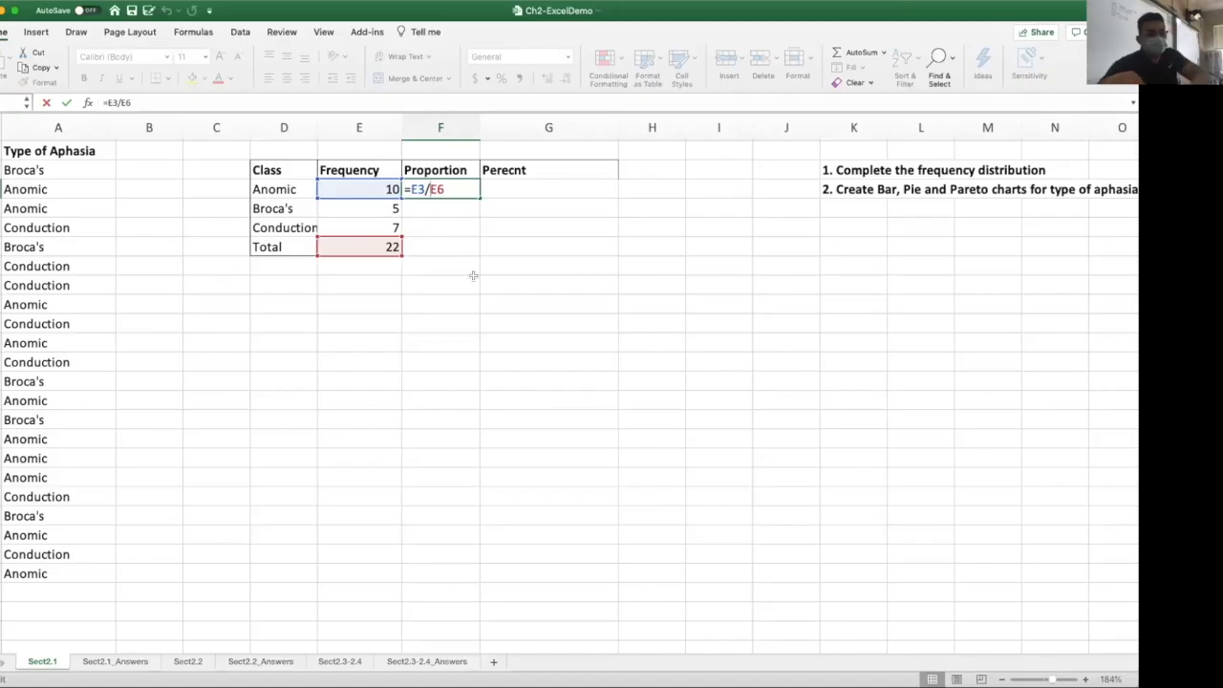
pyautogui.write('$')
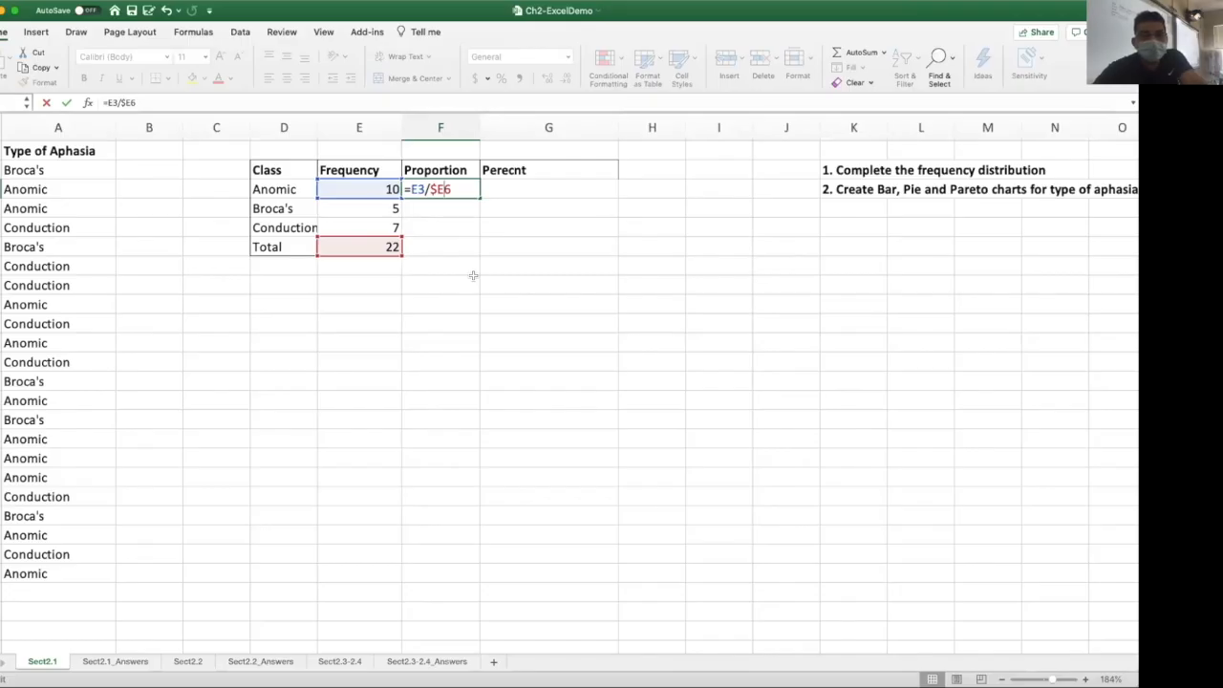
pyautogui.write('$')
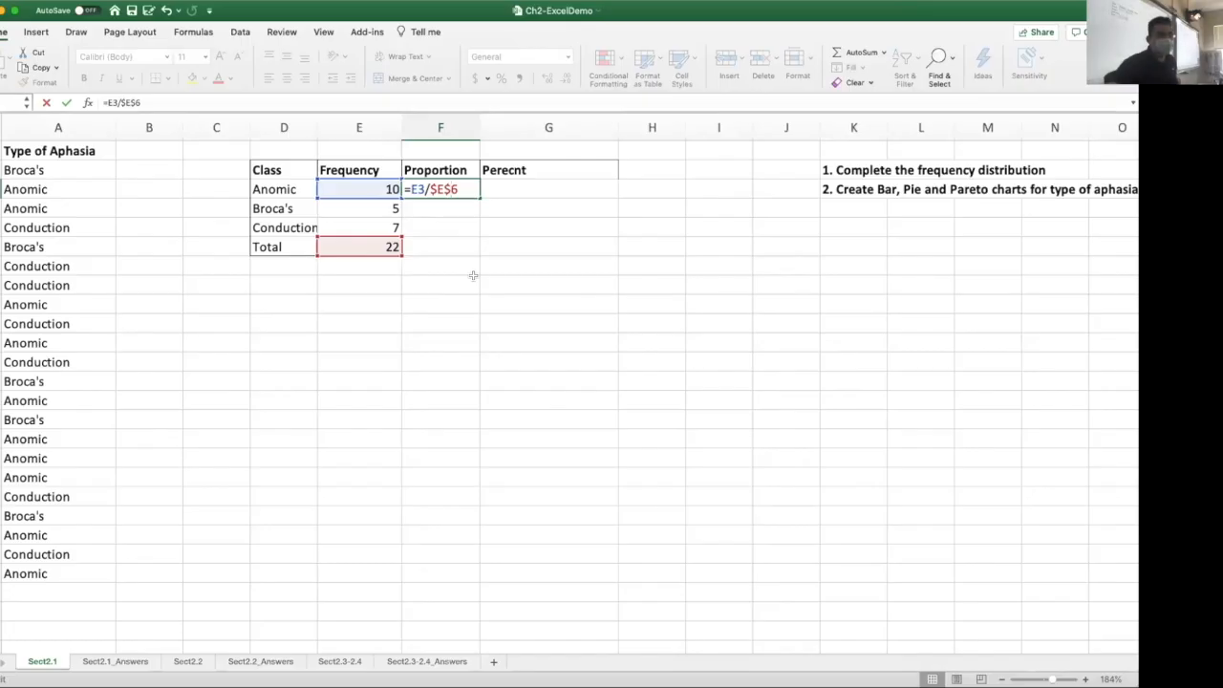
pyautogui.press('Return')
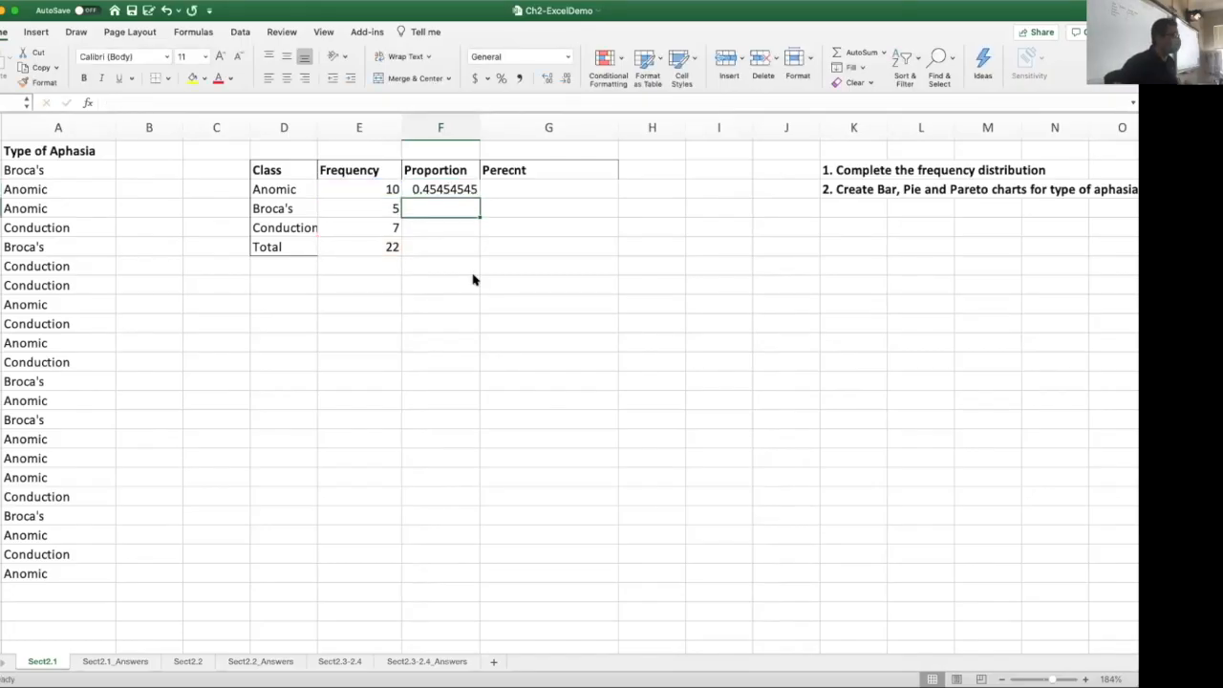
# Step: Fill the F3 proportion formula down through F5 and check the cell references in the Broca's formula
pyautogui.press('Up')
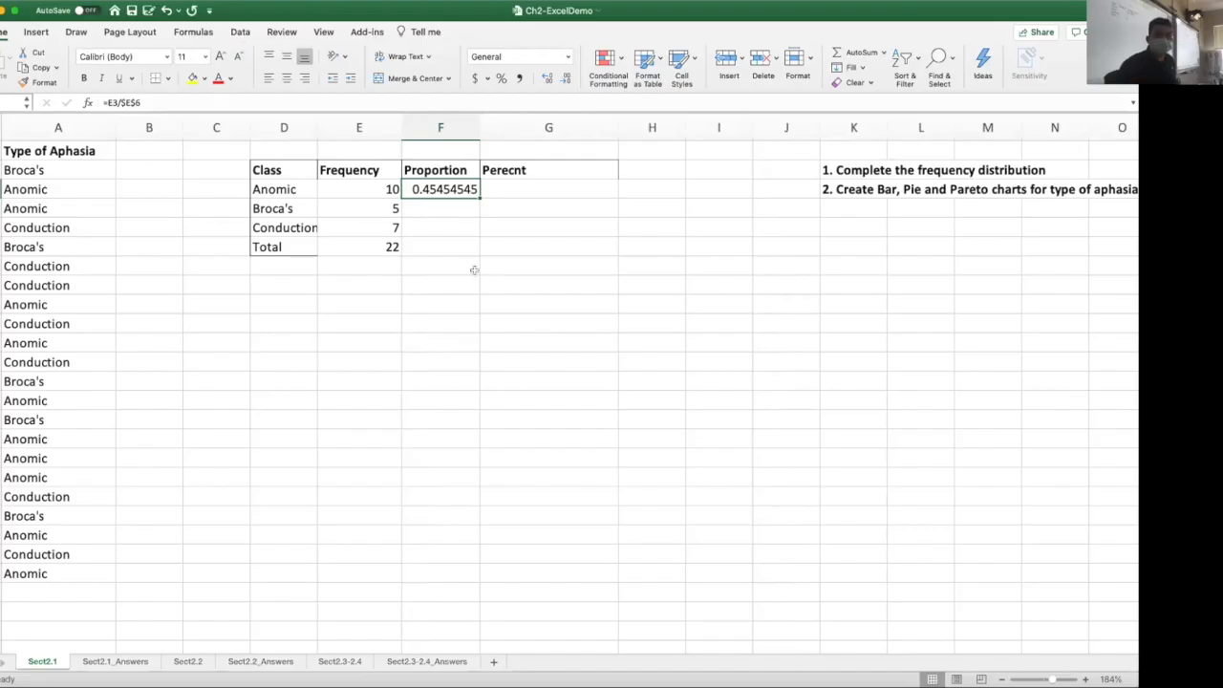
pyautogui.moveTo(479, 195); pyautogui.dragTo(479, 229)
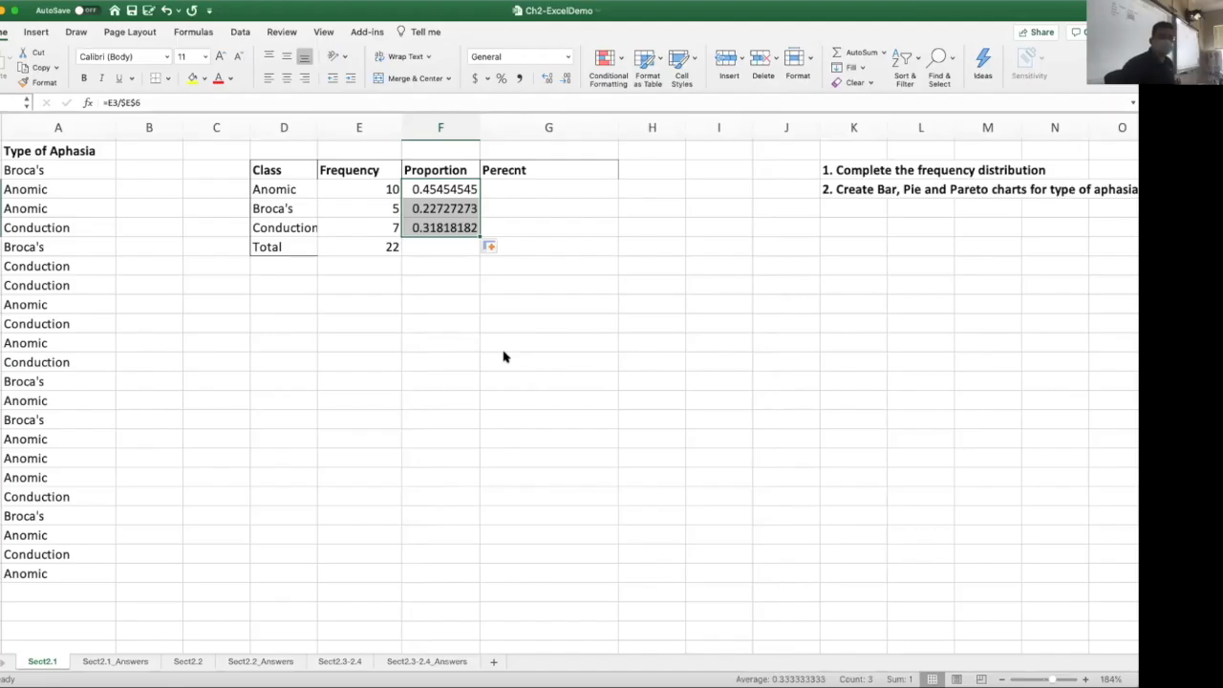
pyautogui.click(432, 208)
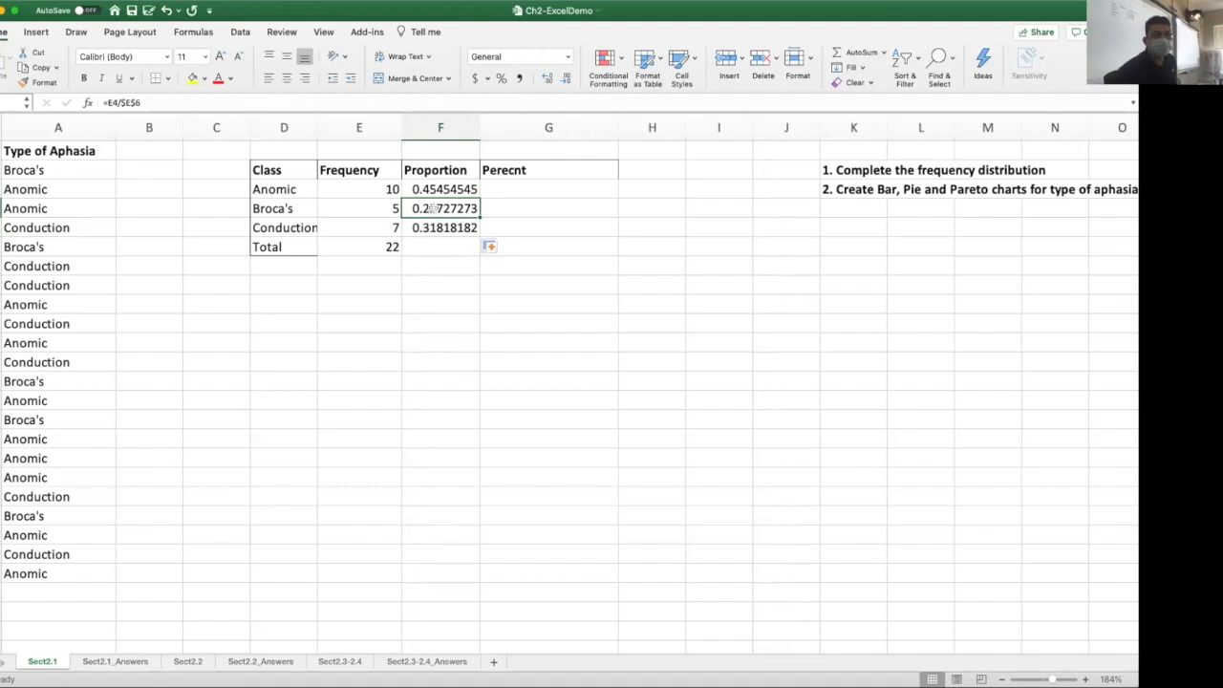
pyautogui.doubleClick(432, 208)
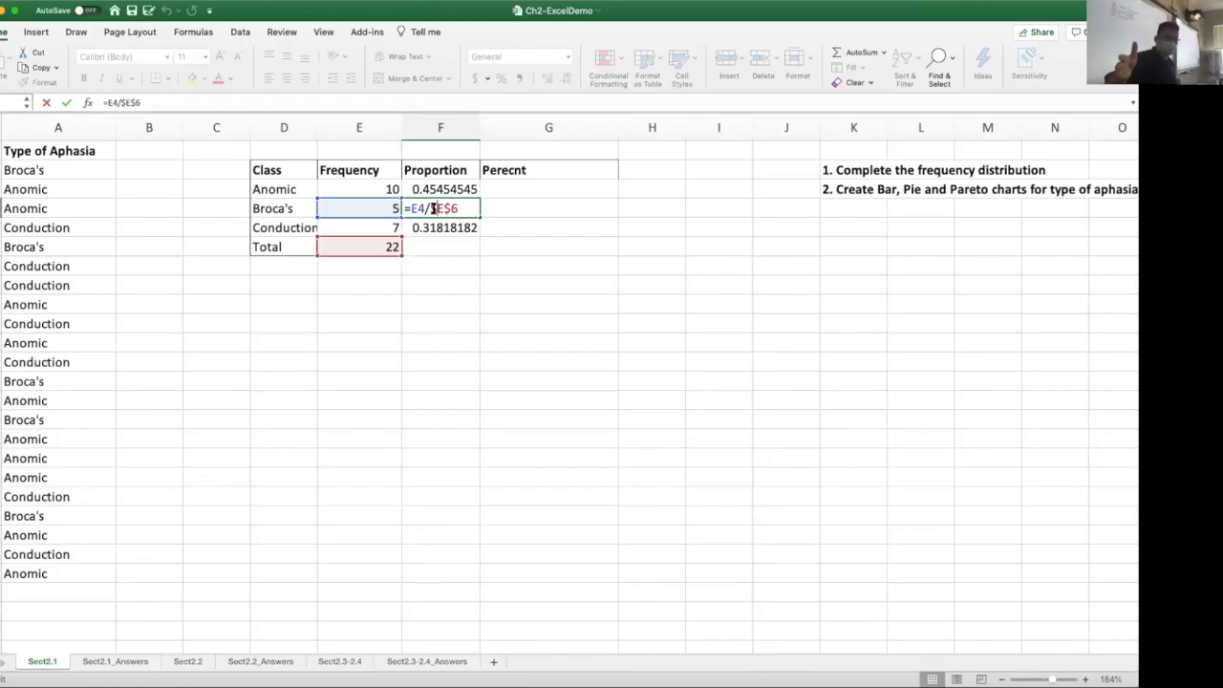
pyautogui.press('Return')
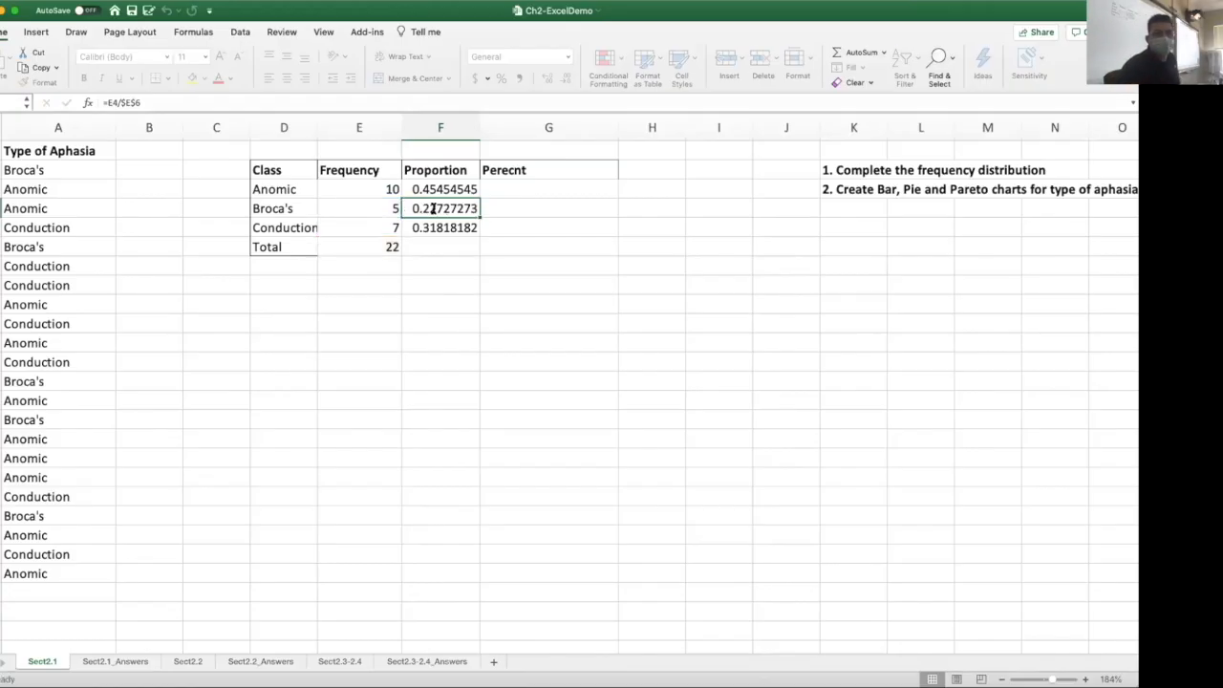
# Step: Calculate the Anomic percent in G3 with the formula =F3*100 and fill it down through G5
pyautogui.click(548, 188)
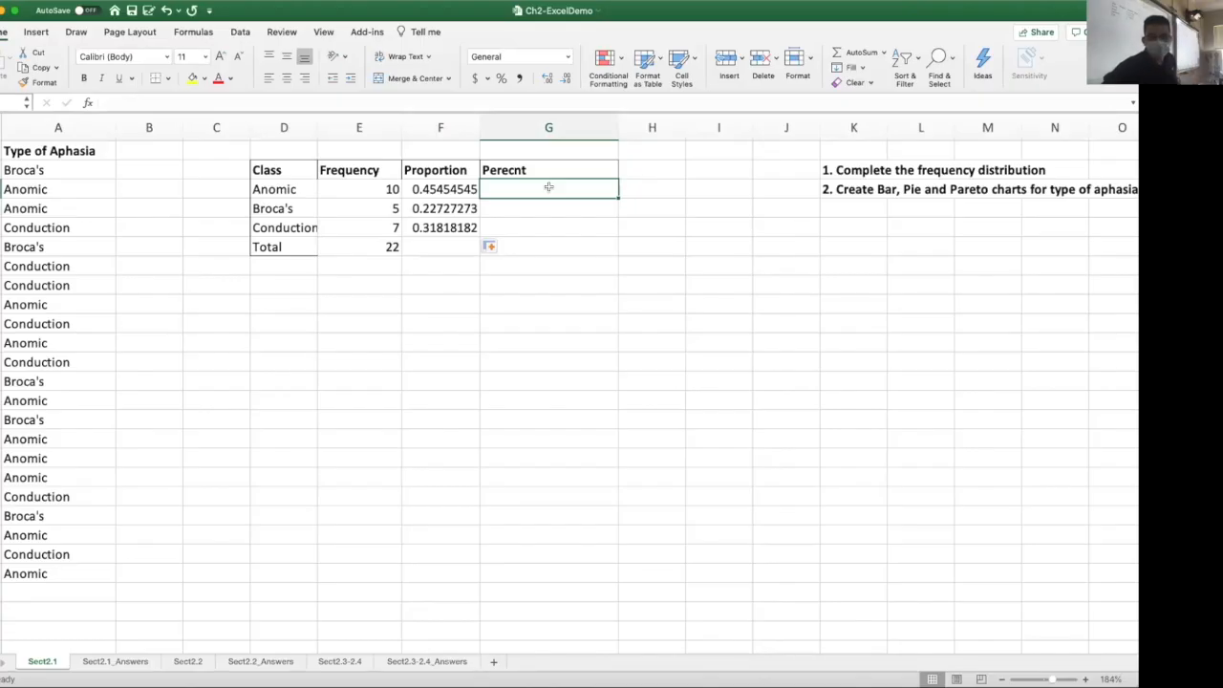
pyautogui.write('=')
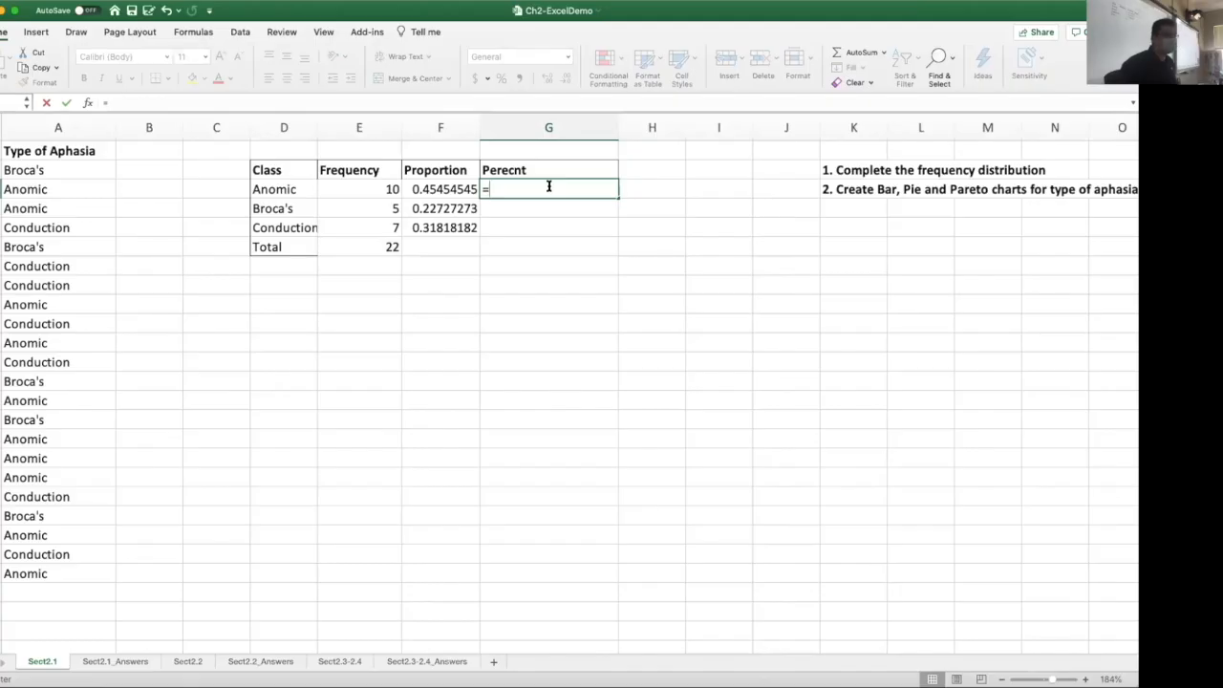
pyautogui.click(453, 189)
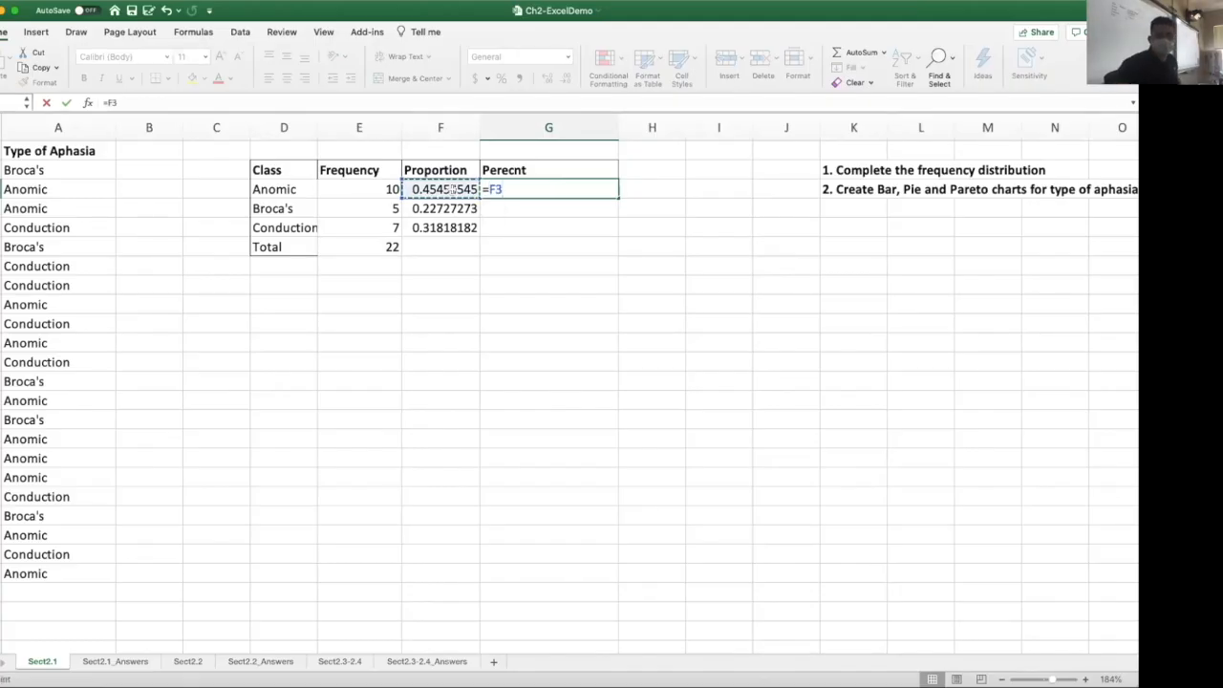
pyautogui.write('*100')
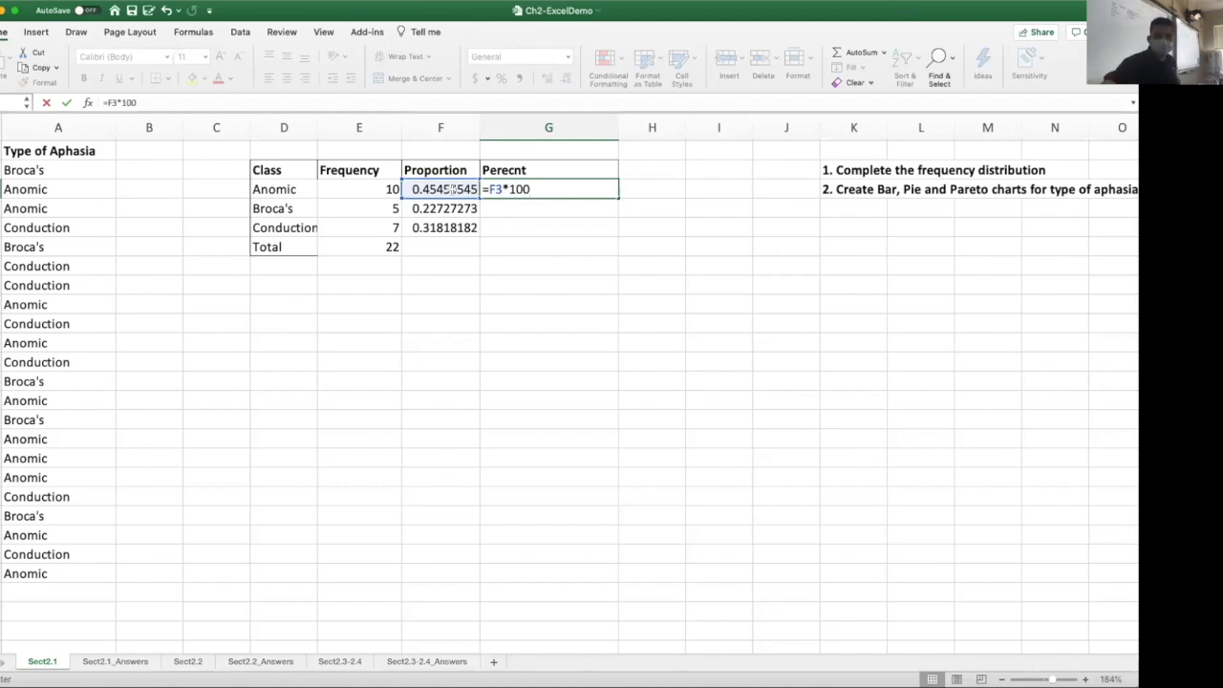
pyautogui.press('Return')
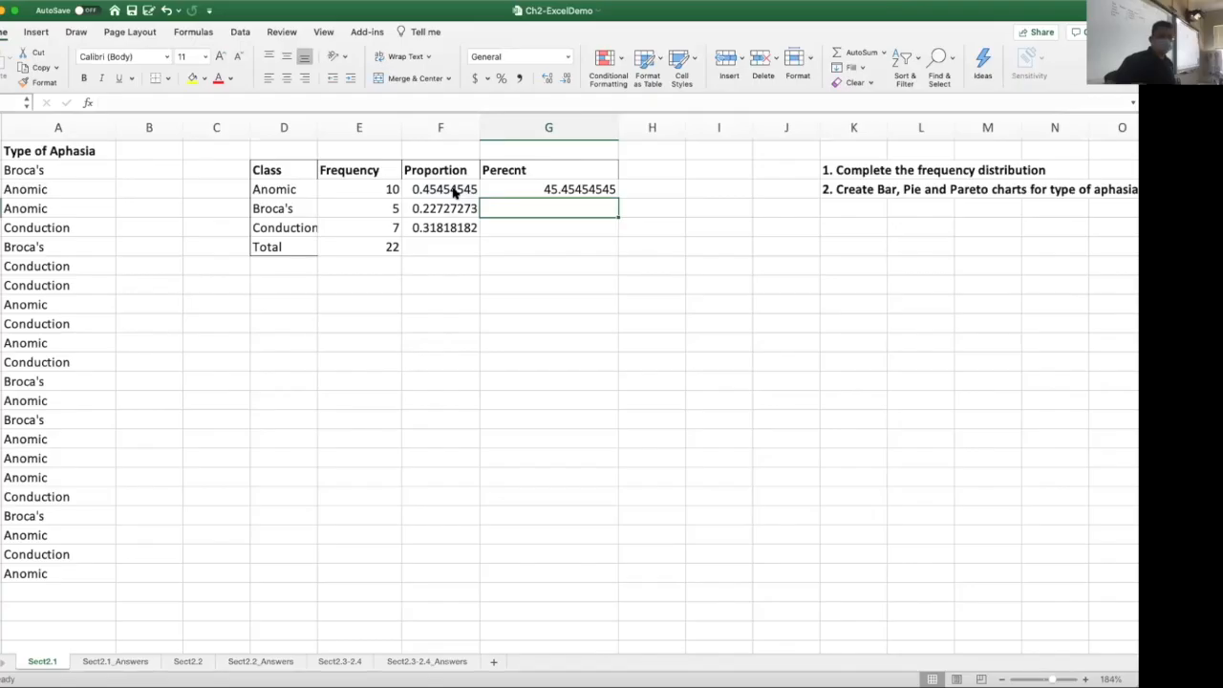
pyautogui.click(539, 189)
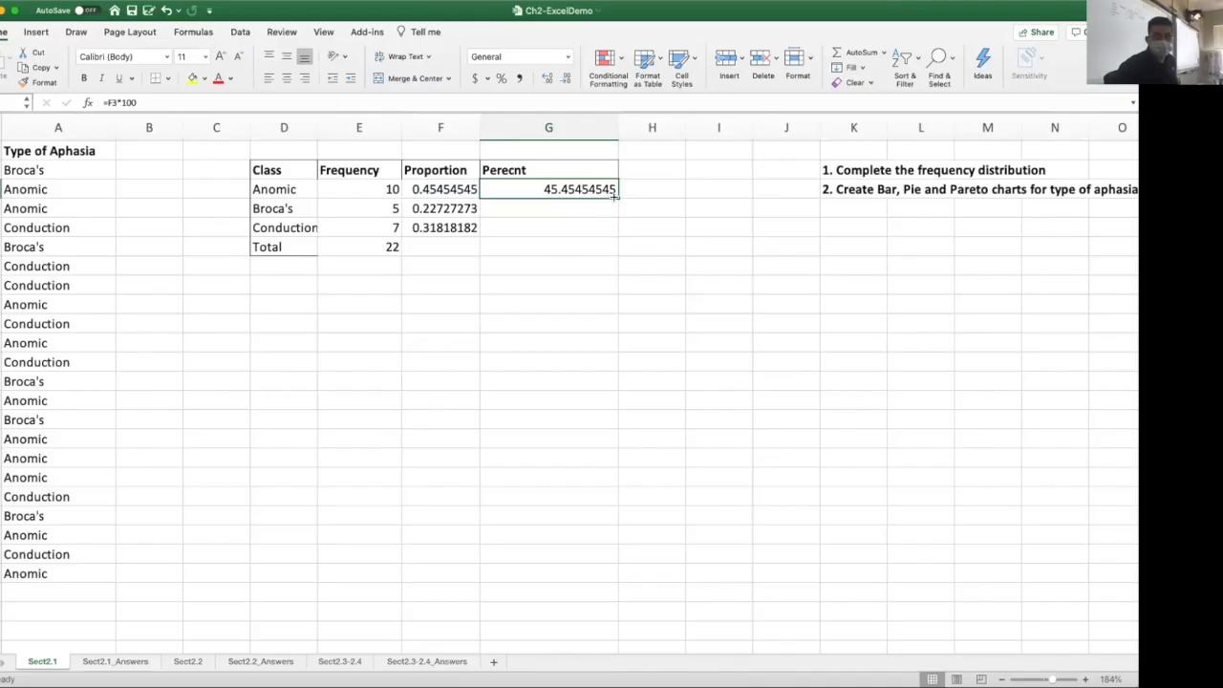
pyautogui.moveTo(614, 195); pyautogui.dragTo(617, 238)
pyautogui.click(599, 264)
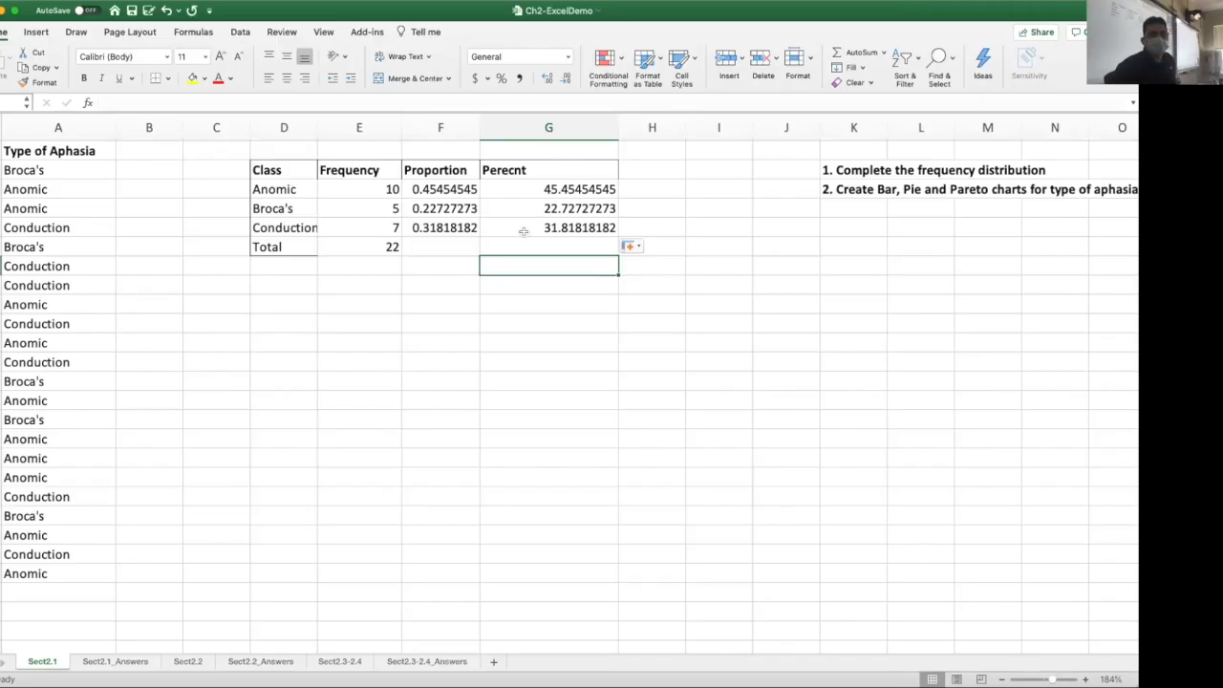
# Step: Format the proportions and percents in F3:G5 to show three decimal places
pyautogui.moveTo(444, 191); pyautogui.dragTo(546, 228)
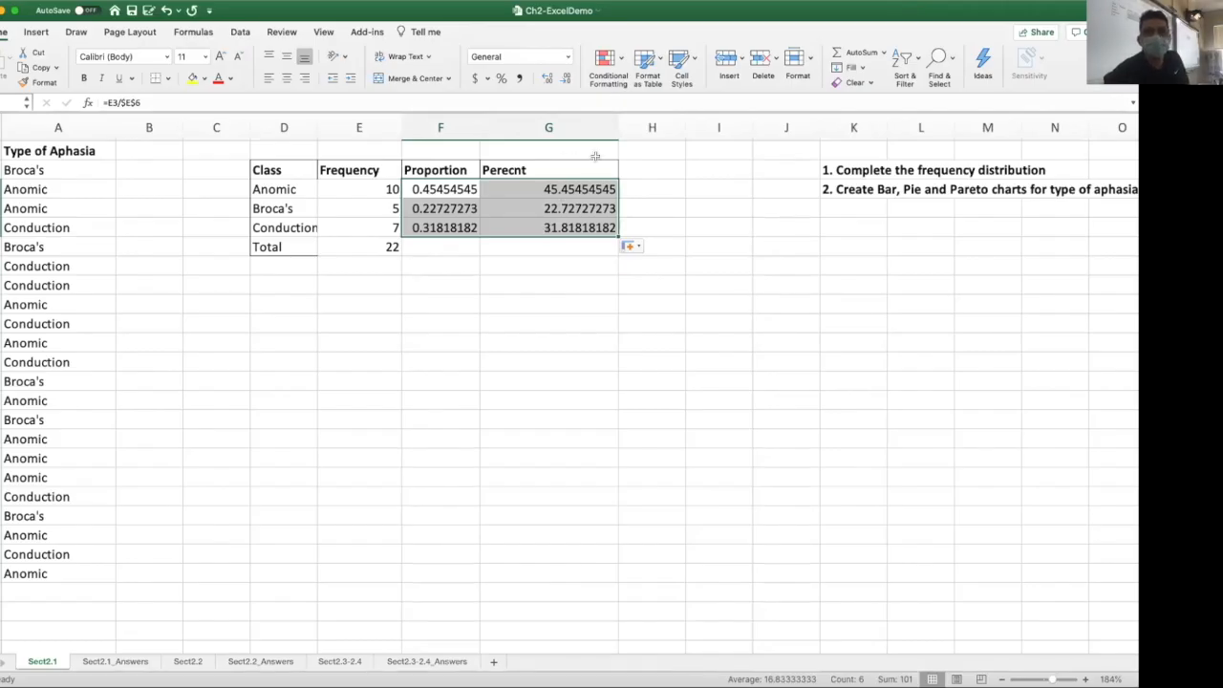
pyautogui.click(545, 83)
pyautogui.click(546, 83)
pyautogui.click(546, 83)
pyautogui.click(546, 83)
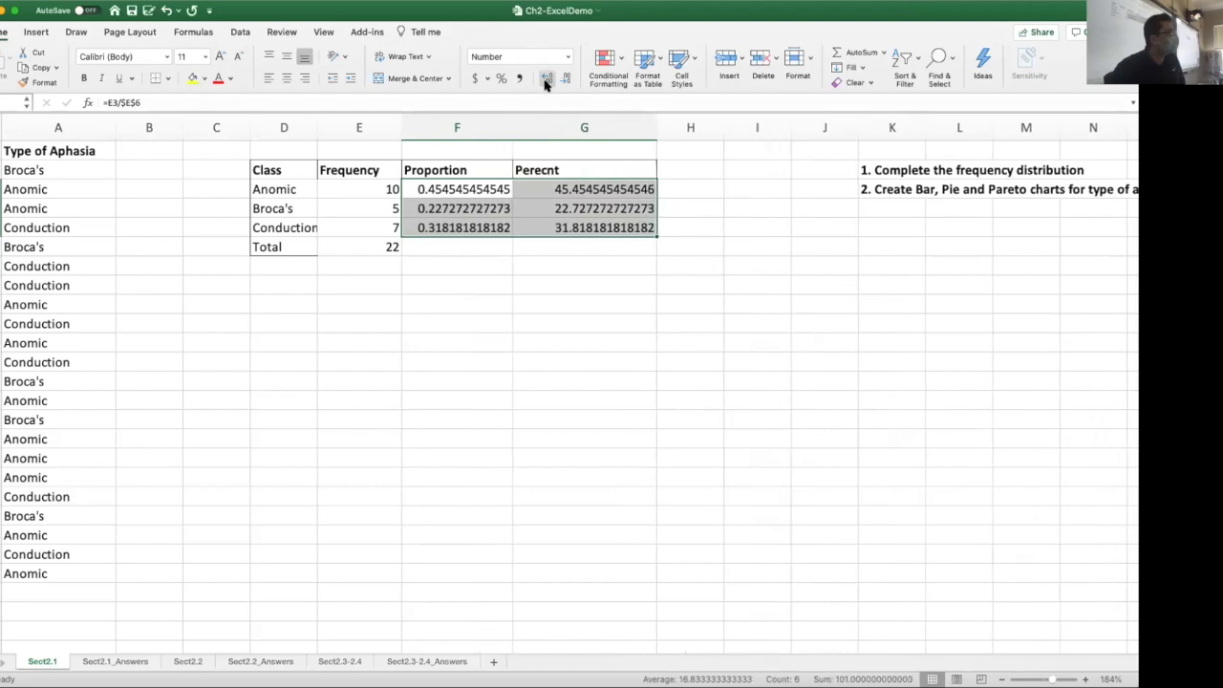
pyautogui.click(545, 83)
pyautogui.click(545, 83)
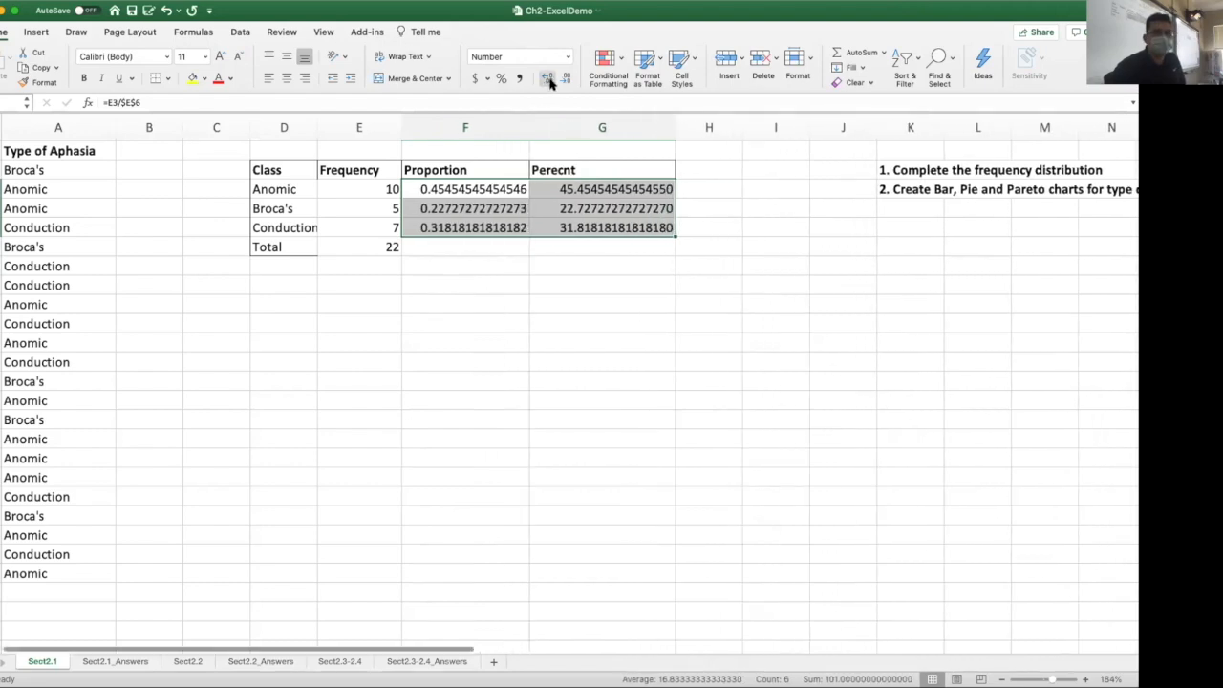
pyautogui.click(563, 80)
pyautogui.click(563, 80)
pyautogui.click(563, 80)
pyautogui.click(564, 80)
pyautogui.click(564, 80)
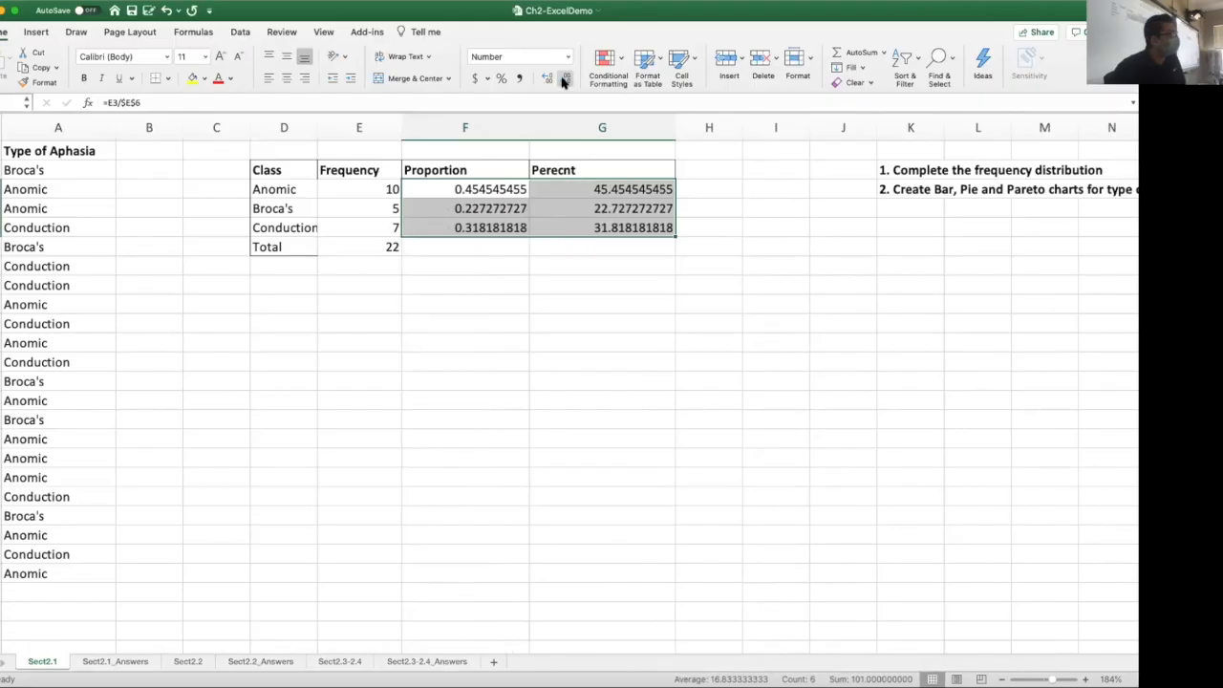
pyautogui.click(564, 80)
pyautogui.click(563, 80)
pyautogui.click(564, 80)
pyautogui.click(564, 80)
pyautogui.click(564, 80)
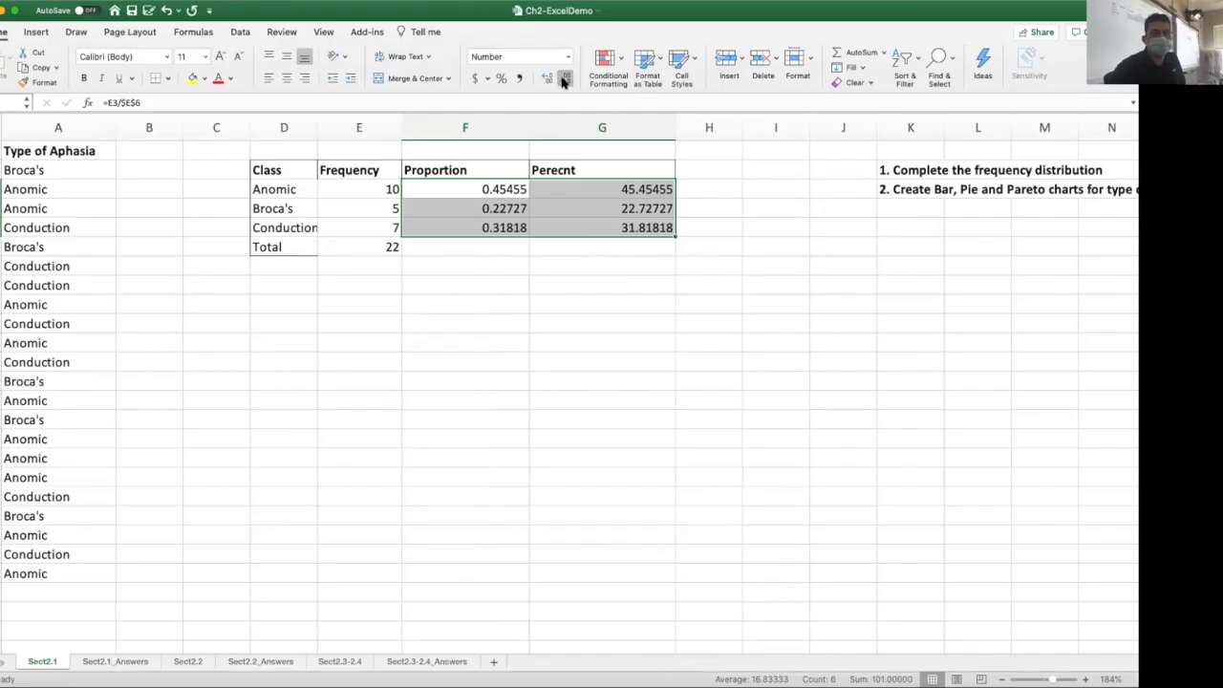
pyautogui.click(563, 81)
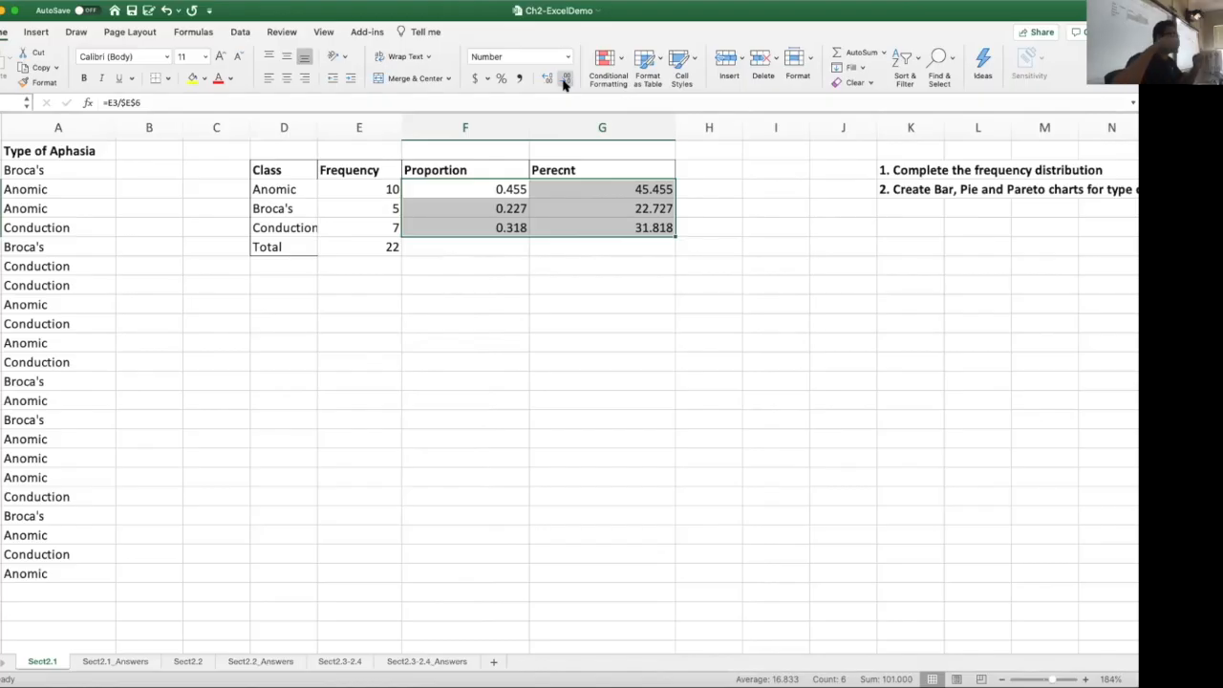
# Step: Try out more and fewer decimal places on F3:G5, ending on three decimals
pyautogui.click(545, 81)
pyautogui.click(545, 81)
pyautogui.click(562, 82)
pyautogui.click(562, 81)
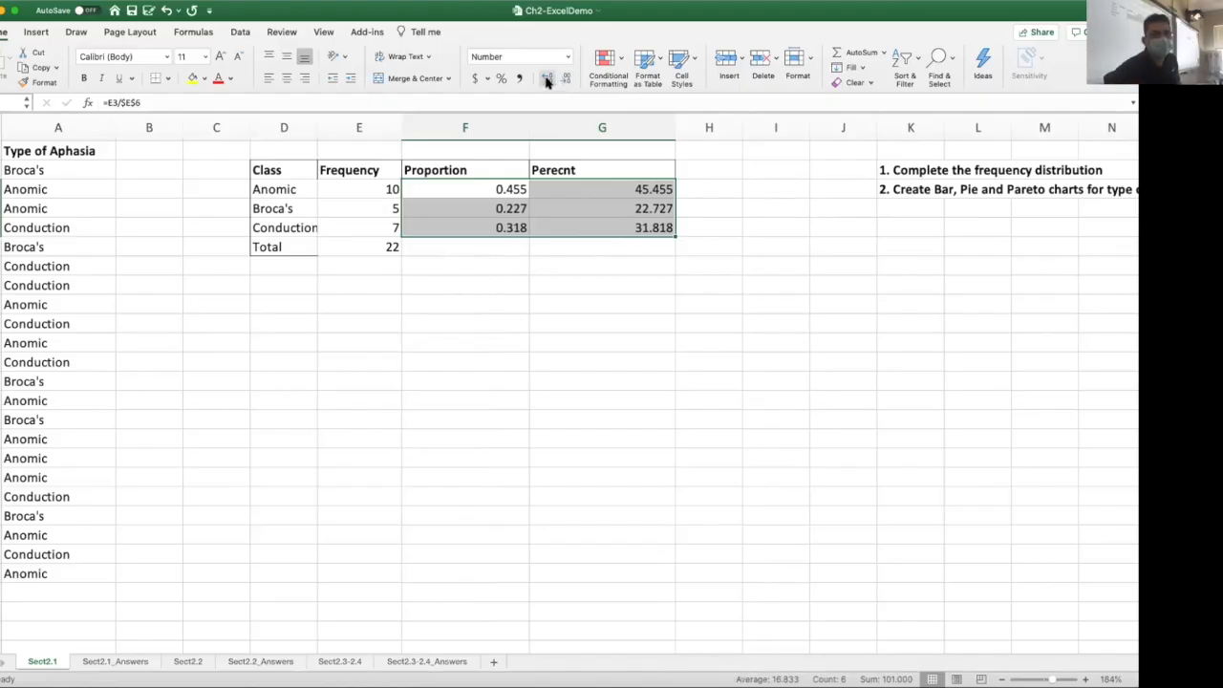
pyautogui.click(547, 81)
pyautogui.click(547, 82)
pyautogui.click(563, 81)
pyautogui.click(546, 81)
pyautogui.click(563, 81)
pyautogui.click(563, 81)
pyautogui.click(546, 81)
pyautogui.click(547, 81)
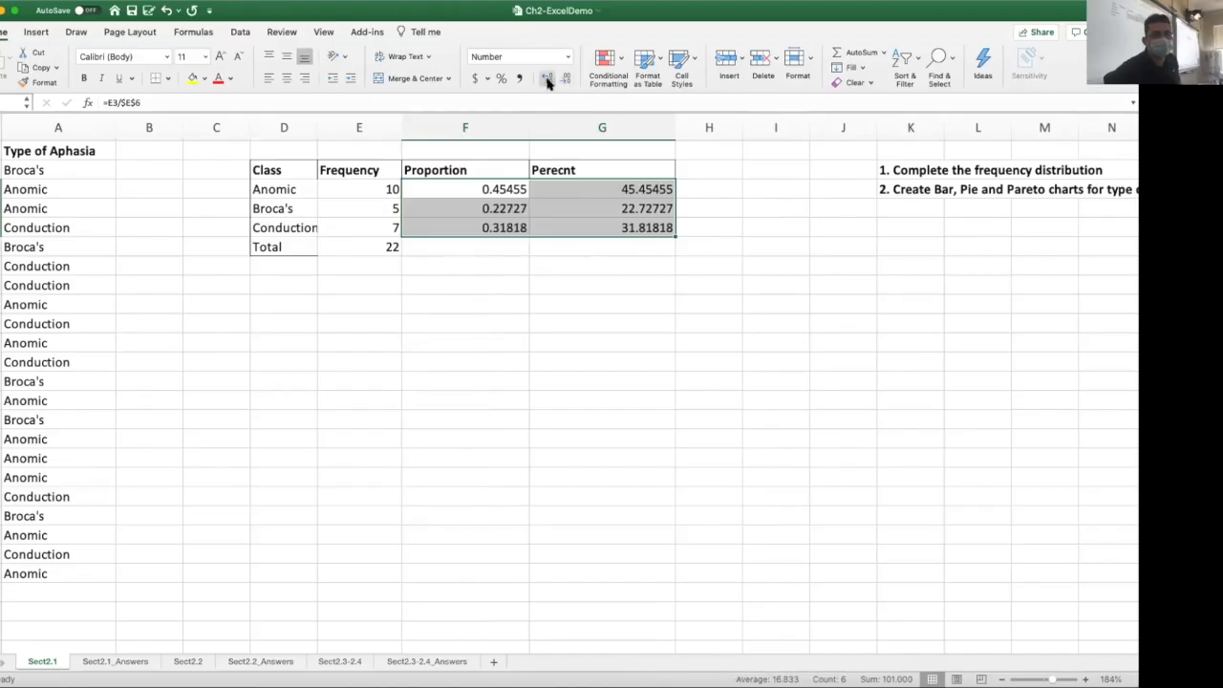
pyautogui.click(546, 81)
pyautogui.click(547, 81)
pyautogui.click(547, 82)
pyautogui.click(546, 81)
pyautogui.click(547, 78)
pyautogui.click(546, 78)
pyautogui.click(563, 81)
pyautogui.click(562, 81)
pyautogui.click(562, 81)
pyautogui.click(562, 81)
pyautogui.click(563, 81)
pyautogui.click(563, 81)
pyautogui.click(563, 82)
# Step: Narrow the Proportion and percent columns, F and G, to fit their shortened values
pyautogui.moveTo(528, 121); pyautogui.dragTo(479, 121)
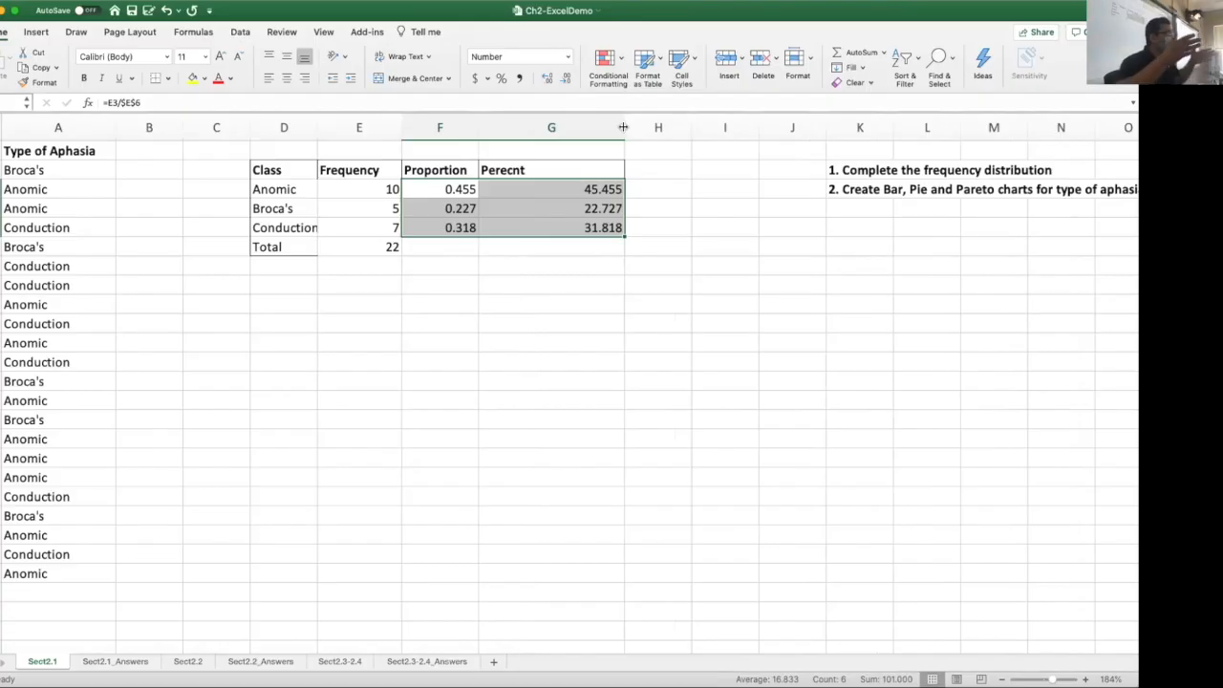
pyautogui.moveTo(623, 127); pyautogui.dragTo(547, 131)
pyautogui.click(538, 264)
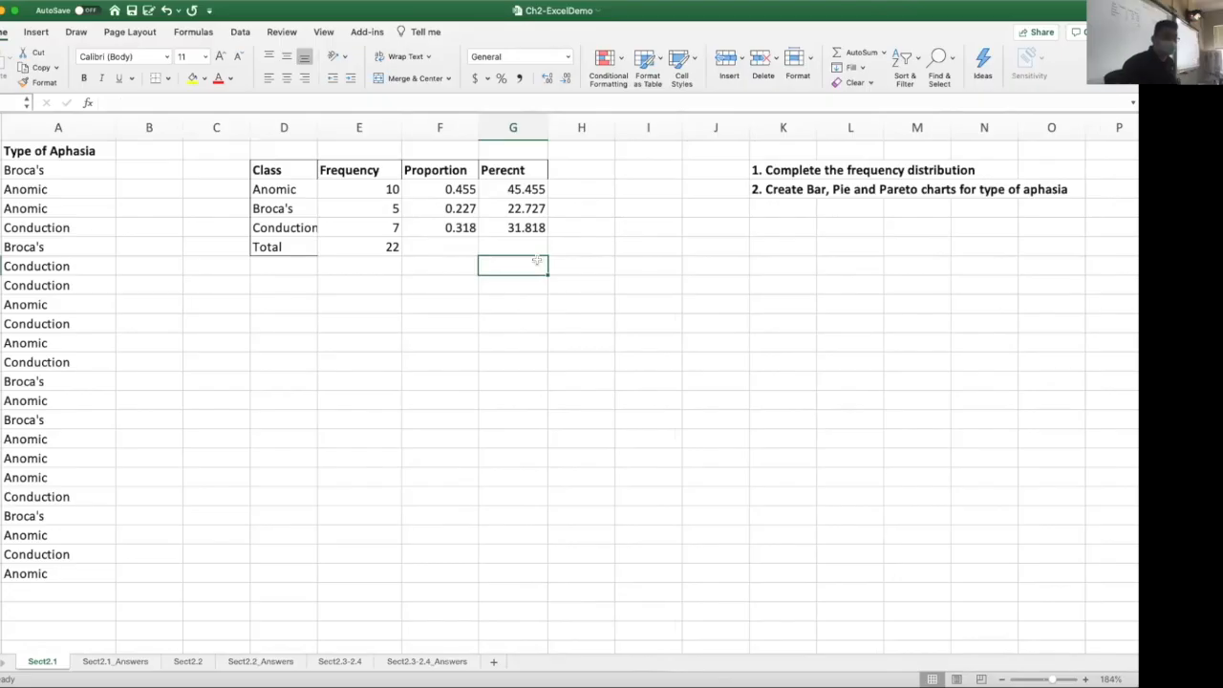
# Step: Clear the percent values in G3:G5 and link G3 to the Anomic proportion with the formula =F3
pyautogui.click(517, 190)
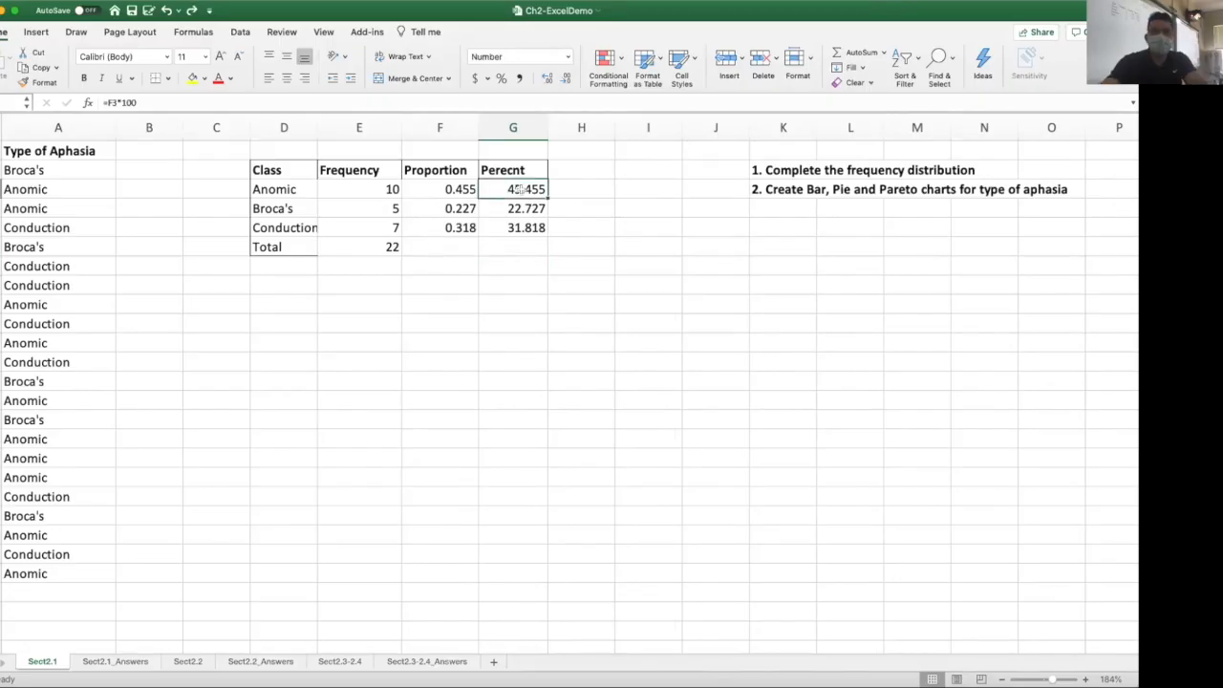
pyautogui.moveTo(537, 190); pyautogui.dragTo(530, 224)
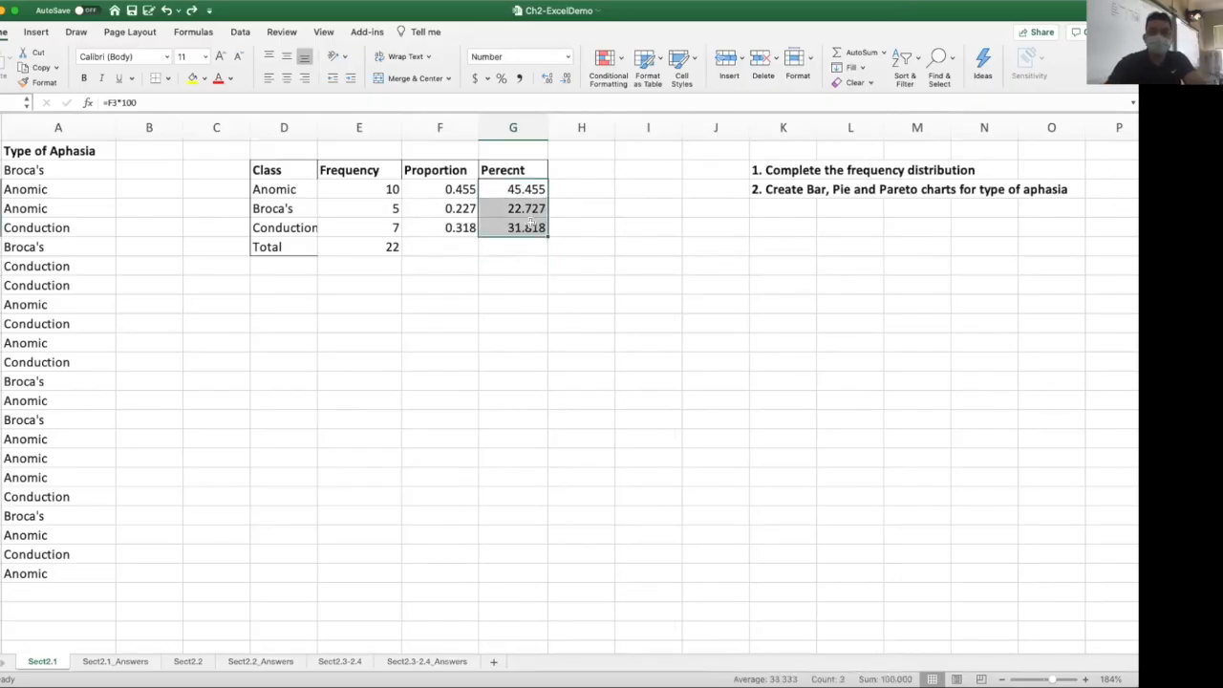
pyautogui.press('Delete')
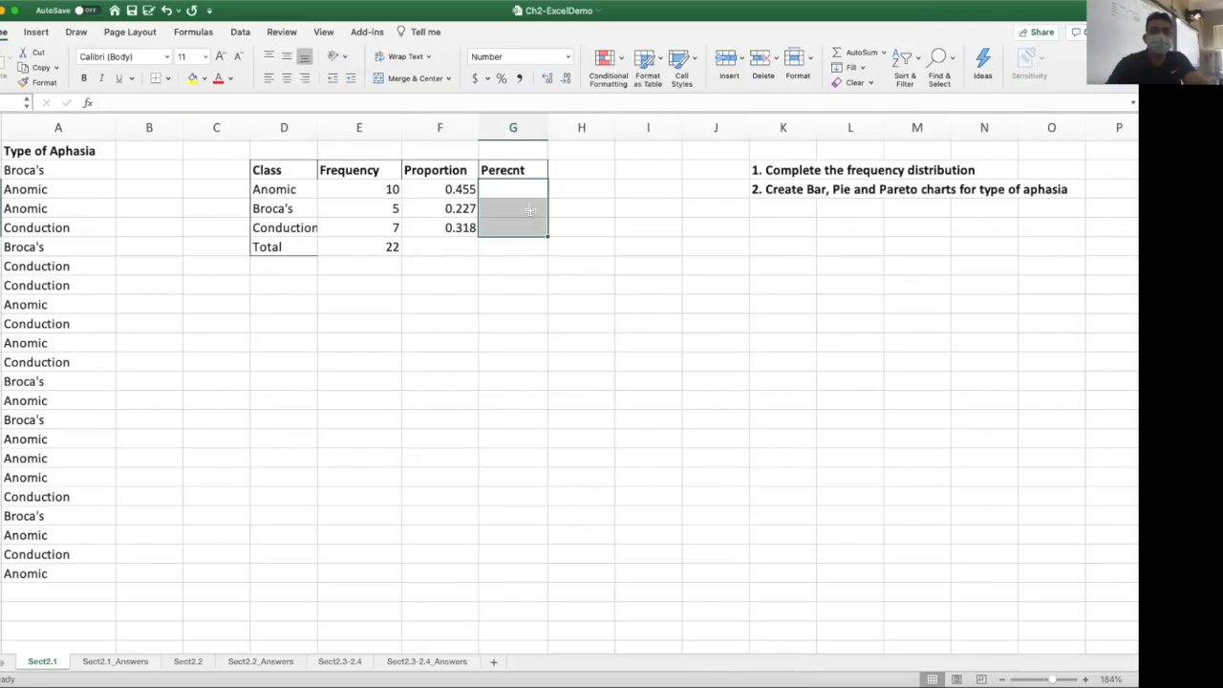
pyautogui.click(521, 189)
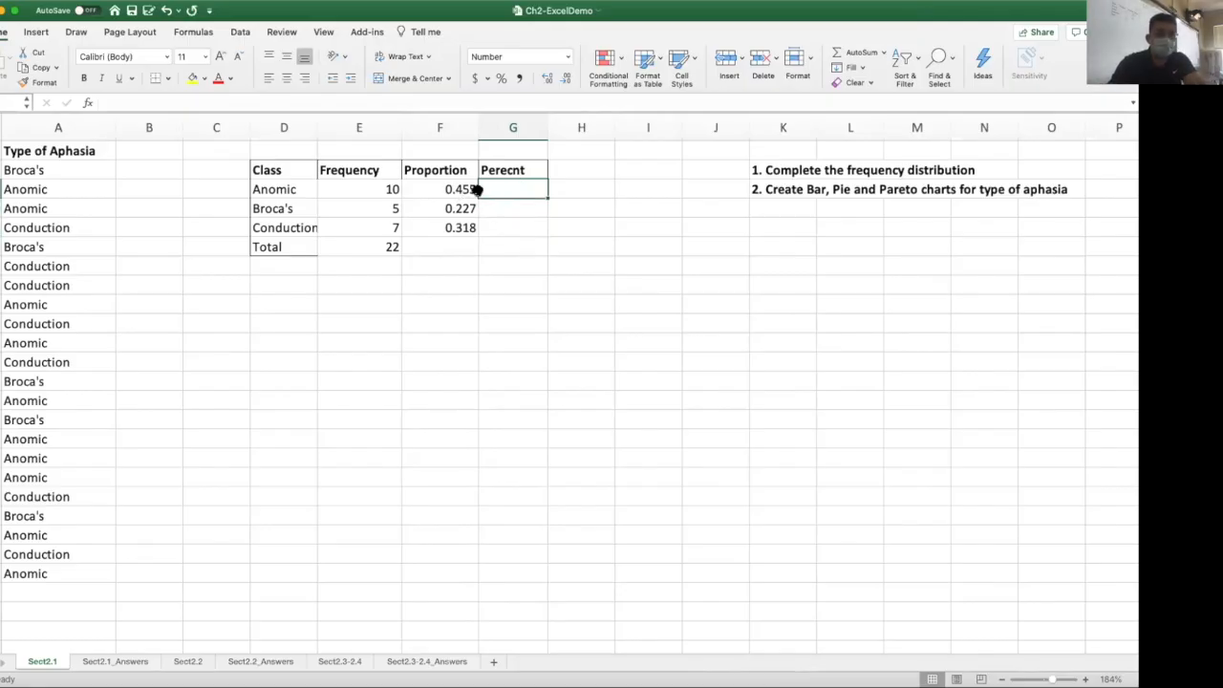
pyautogui.write('=')
pyautogui.click(461, 189)
pyautogui.press('Return')
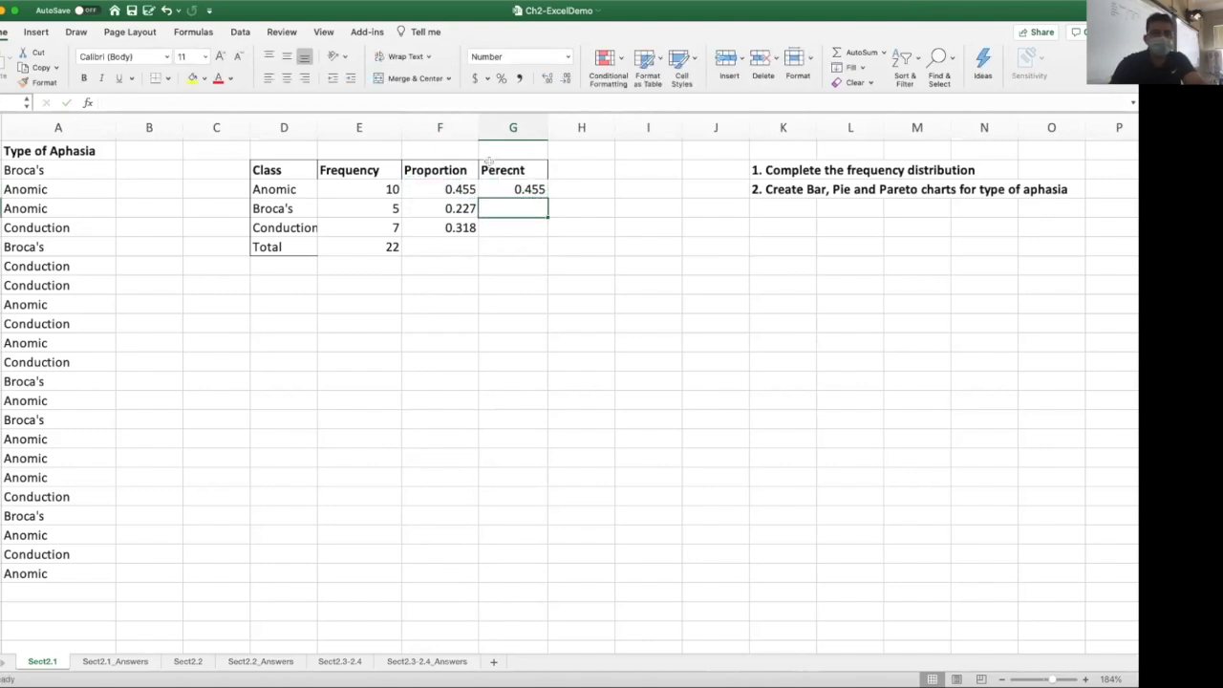
# Step: Fill the G3 formula down through G5 and apply the Percentage format to G3:G5
pyautogui.click(525, 188)
pyautogui.moveTo(546, 199); pyautogui.dragTo(540, 228)
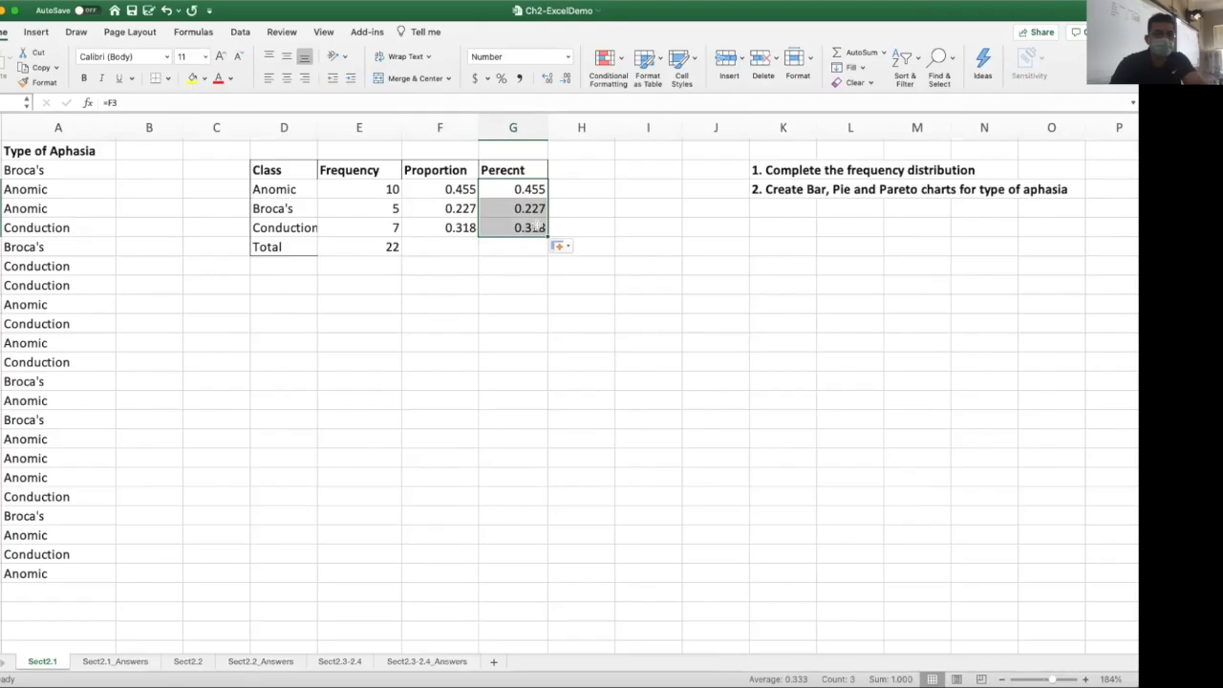
pyautogui.click(501, 77)
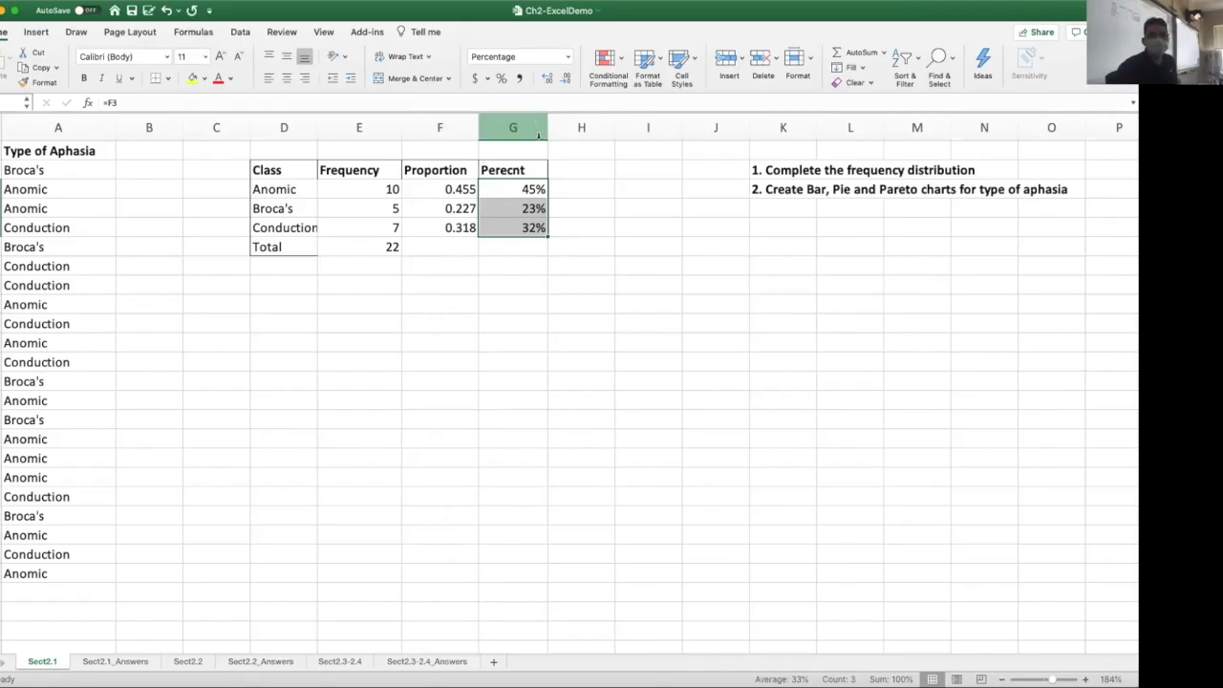
# Step: Adjust the percentages in G3:G5 to show two decimal places
pyautogui.click(546, 80)
pyautogui.click(546, 82)
pyautogui.doubleClick(565, 80)
pyautogui.click(546, 82)
pyautogui.click(547, 82)
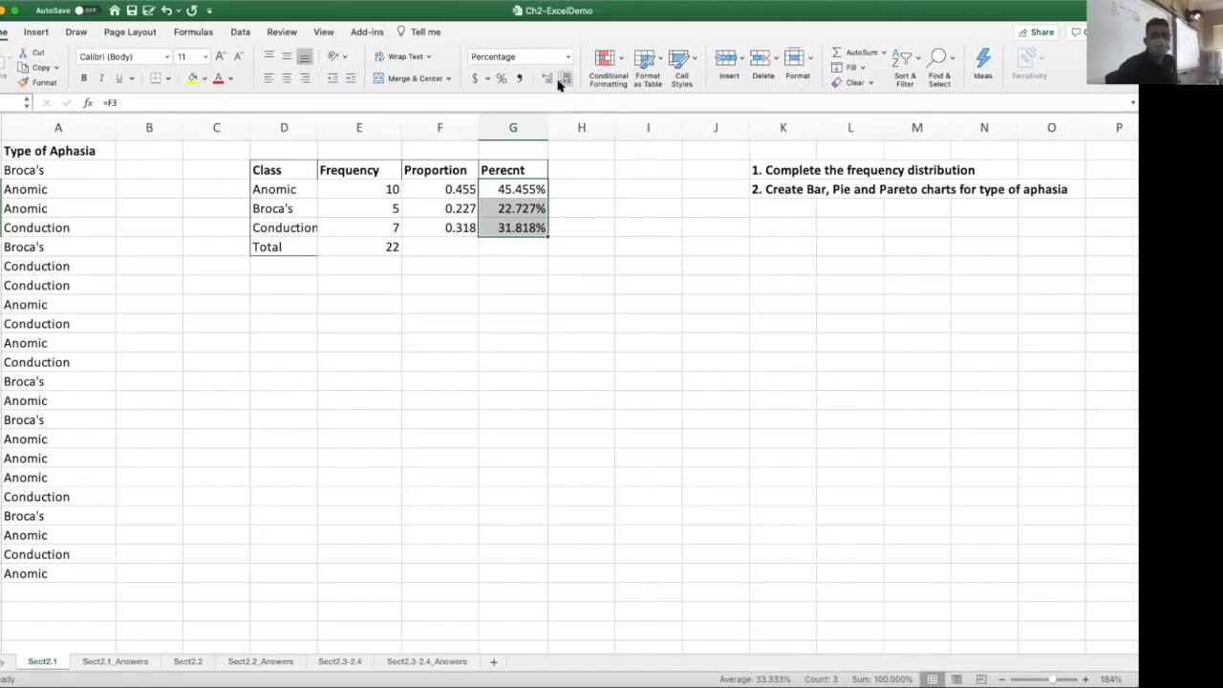
pyautogui.click(562, 82)
pyautogui.doubleClick(547, 81)
pyautogui.click(547, 82)
pyautogui.doubleClick(565, 80)
pyautogui.click(565, 80)
pyautogui.doubleClick(546, 81)
pyautogui.click(546, 82)
pyautogui.doubleClick(564, 82)
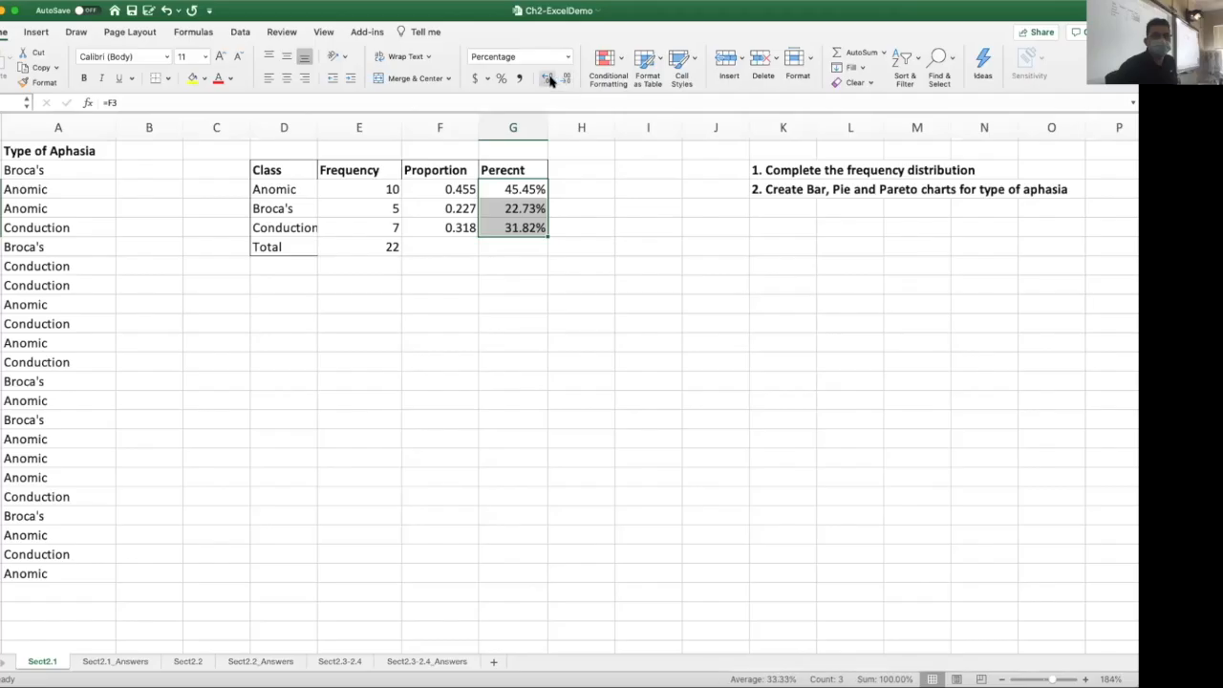
pyautogui.click(516, 247)
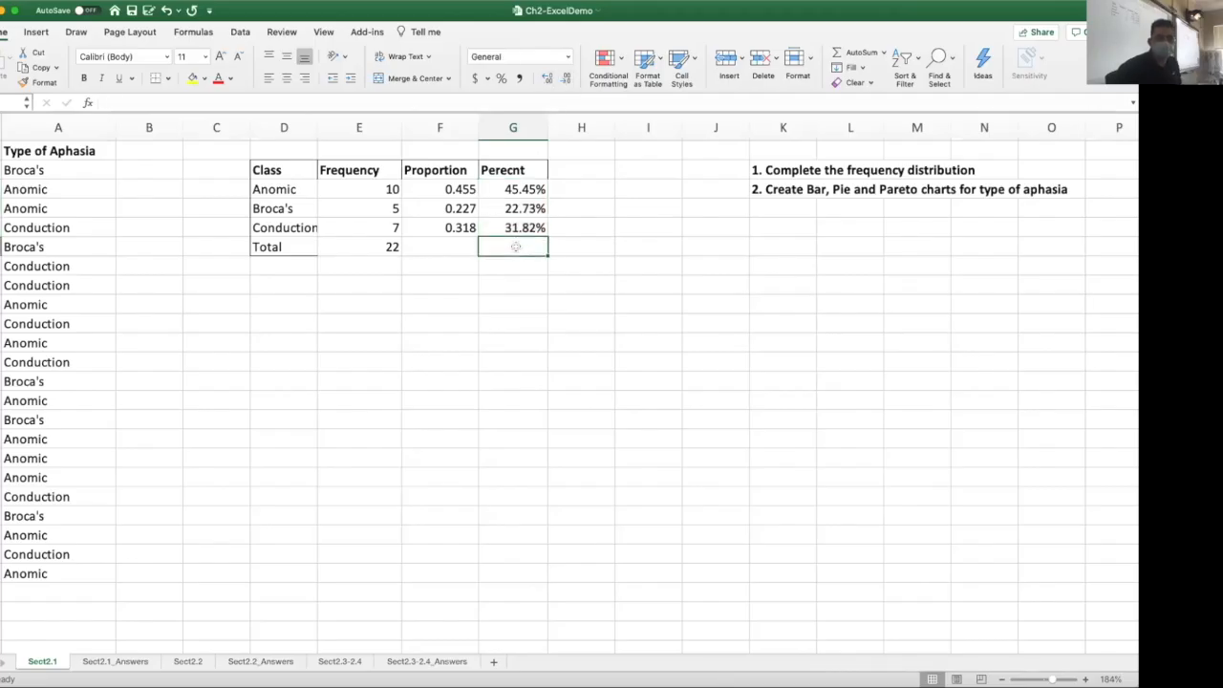